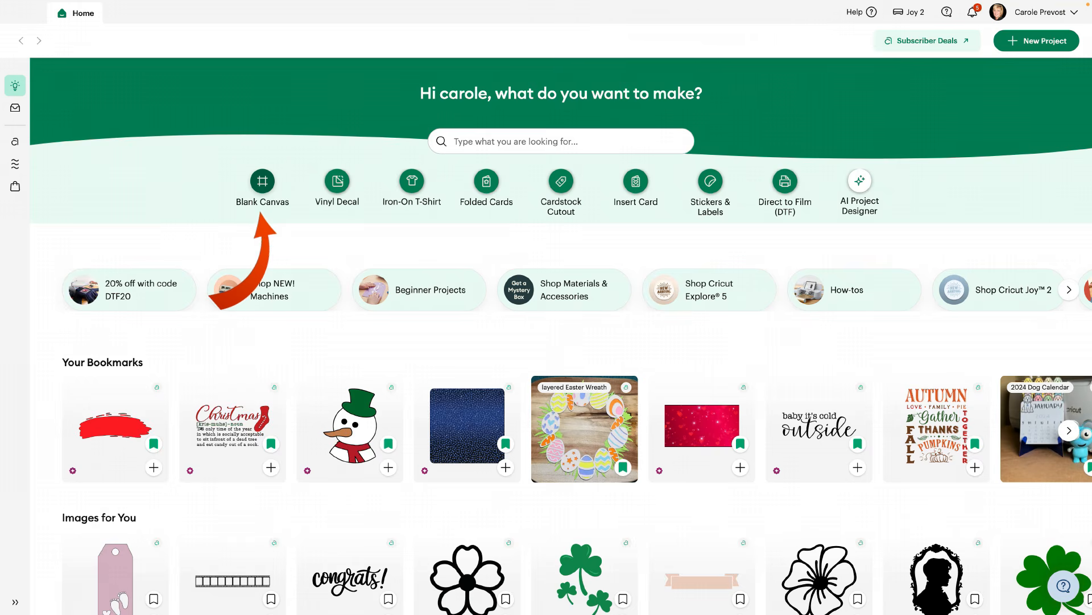
# Open a blank canvas and start a new Direct to Film (DTF) project from it.
pyautogui.click(263, 181)
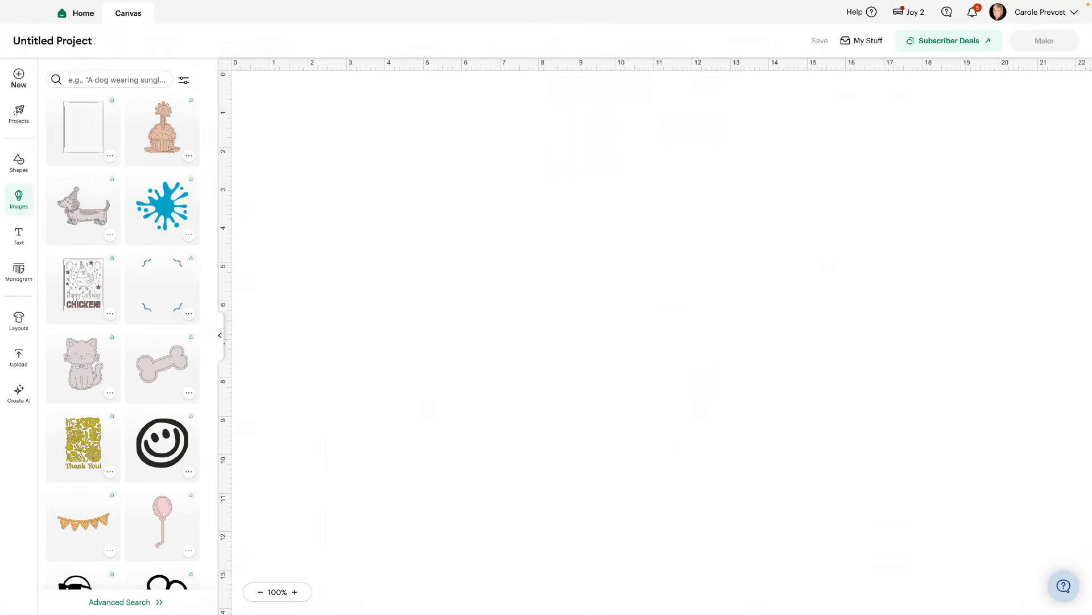
pyautogui.click(221, 335)
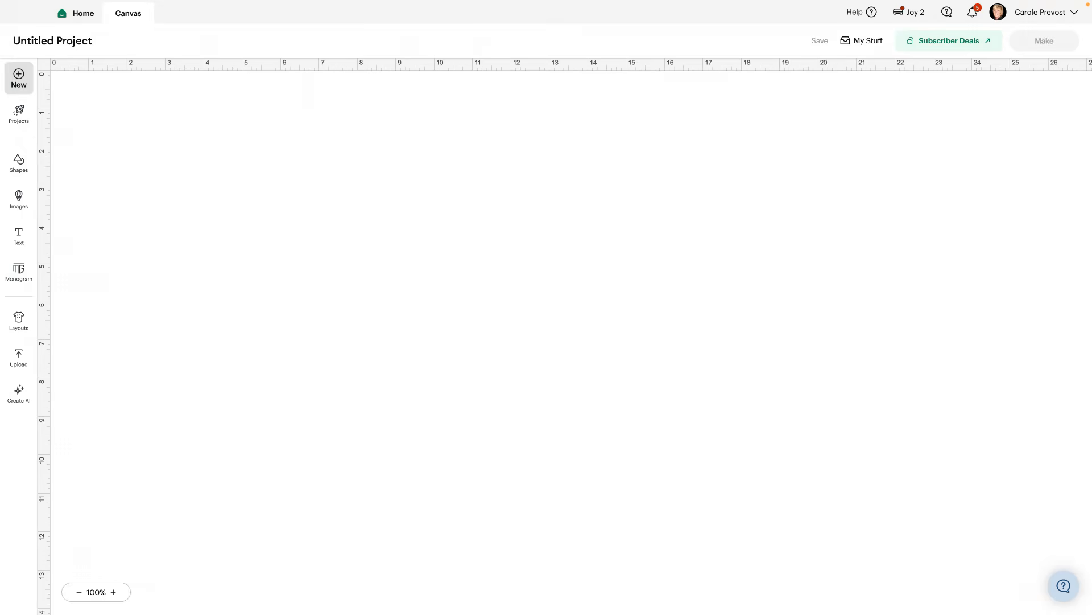
pyautogui.click(18, 78)
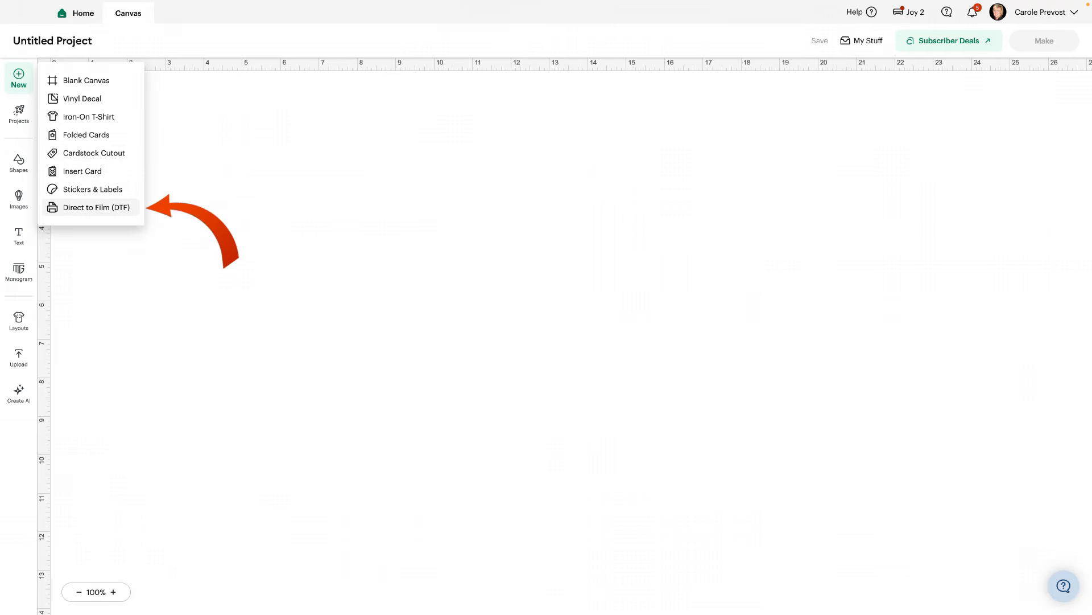
pyautogui.click(91, 207)
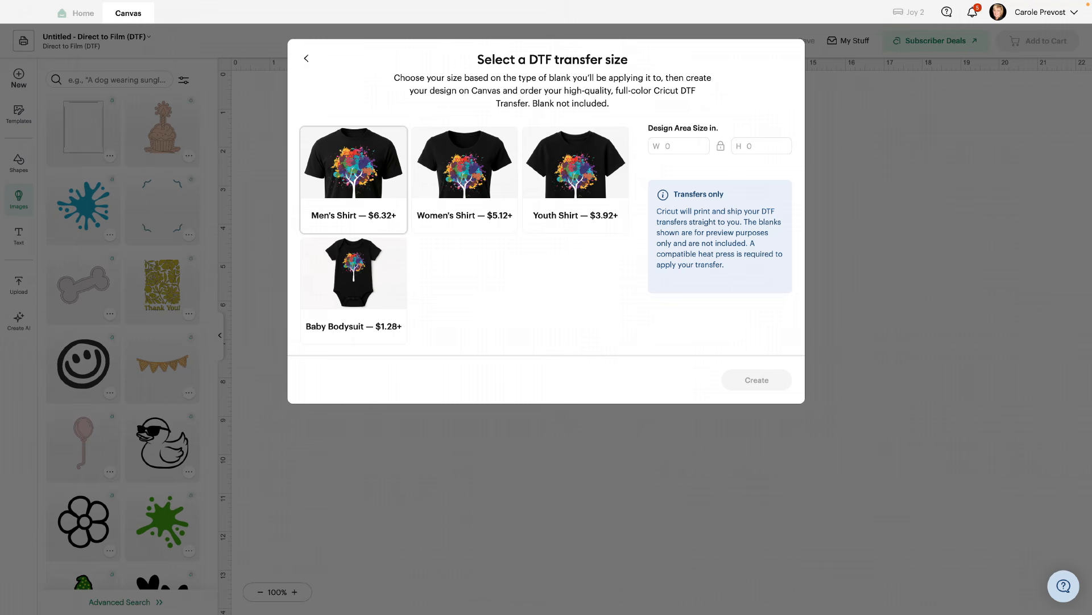
# Create a men's shirt DTF transfer canvas with the 11.4 in x 11.4 in (2XL) size.
pyautogui.click(353, 180)
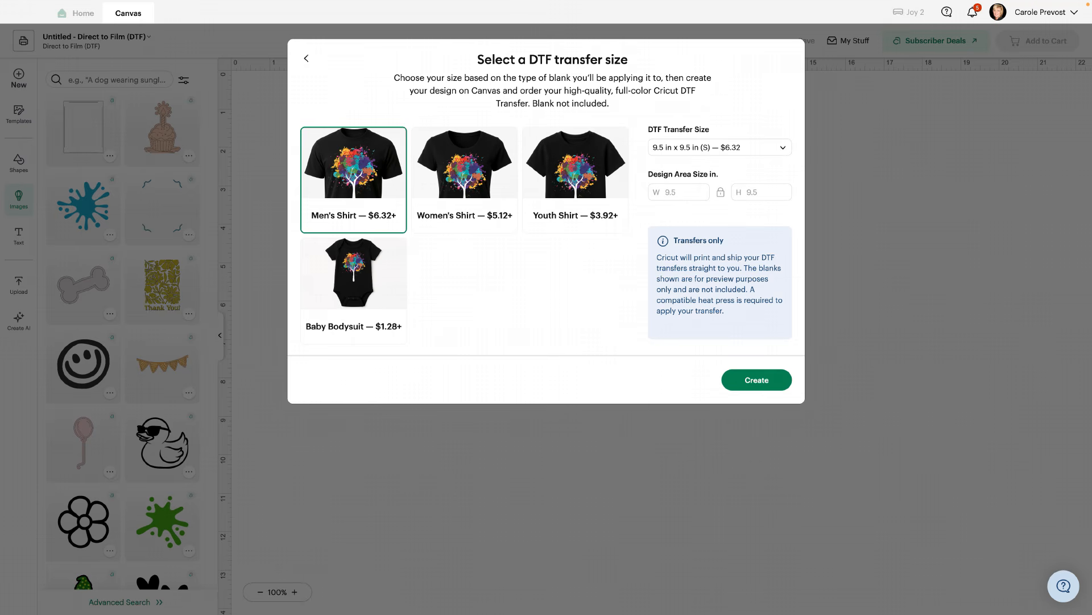
pyautogui.click(720, 147)
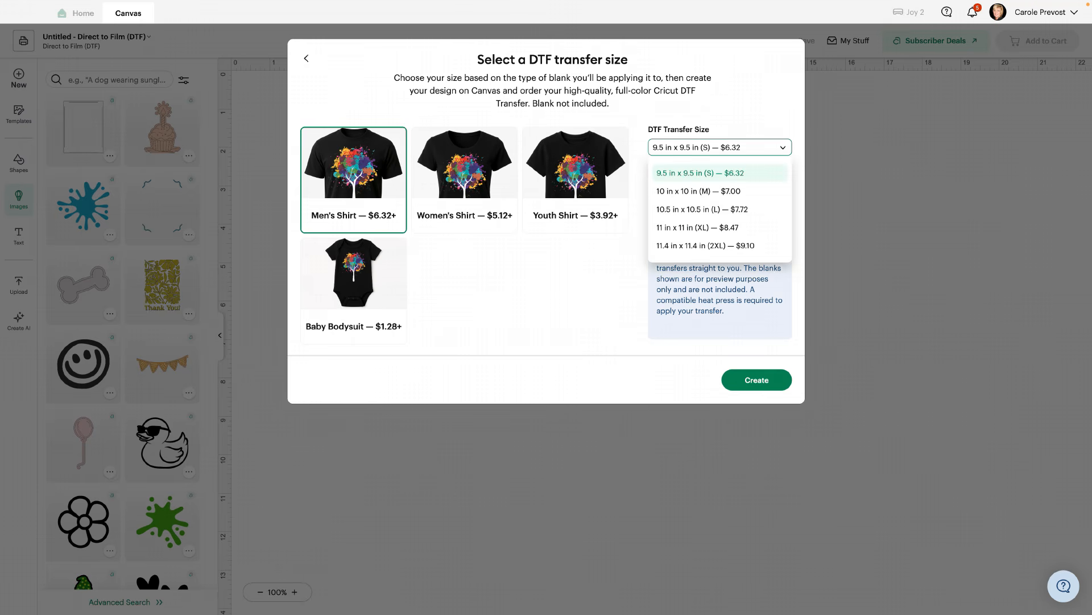
pyautogui.click(719, 245)
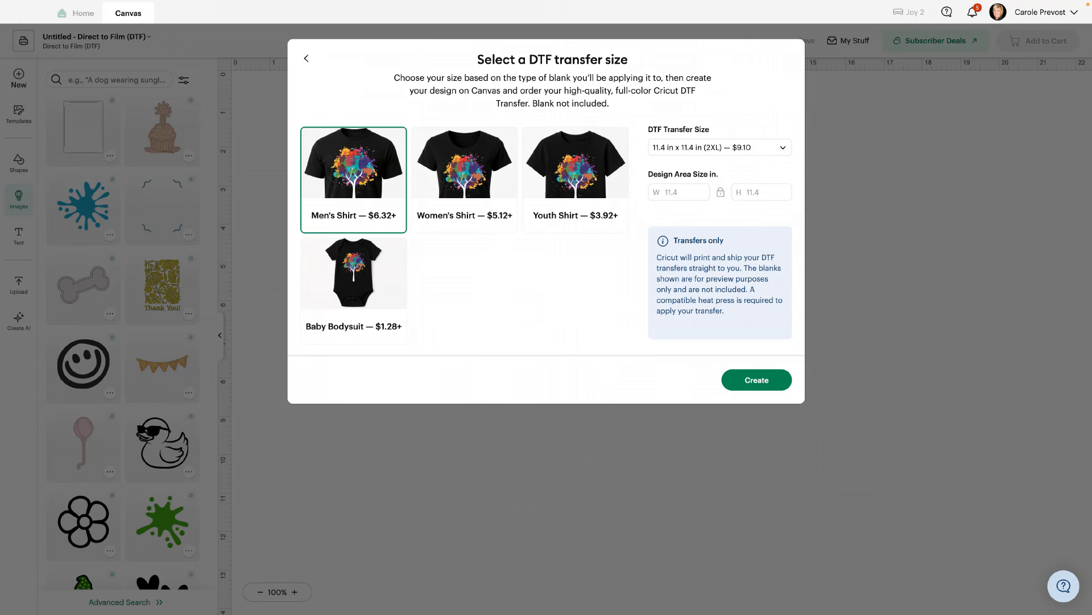
pyautogui.click(757, 379)
# Read through the DTF transfer description, preparation and assembly instructions, and close them.
pyautogui.scroll(-5, 751, 285)
pyautogui.scroll(-10, 754, 301)
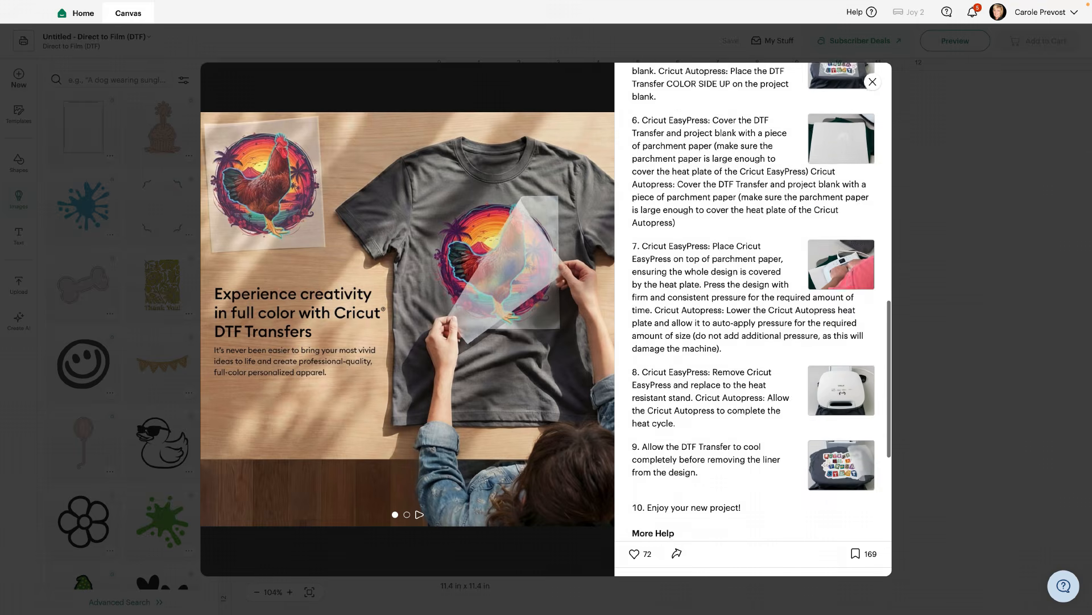
pyautogui.scroll(10, 753, 301)
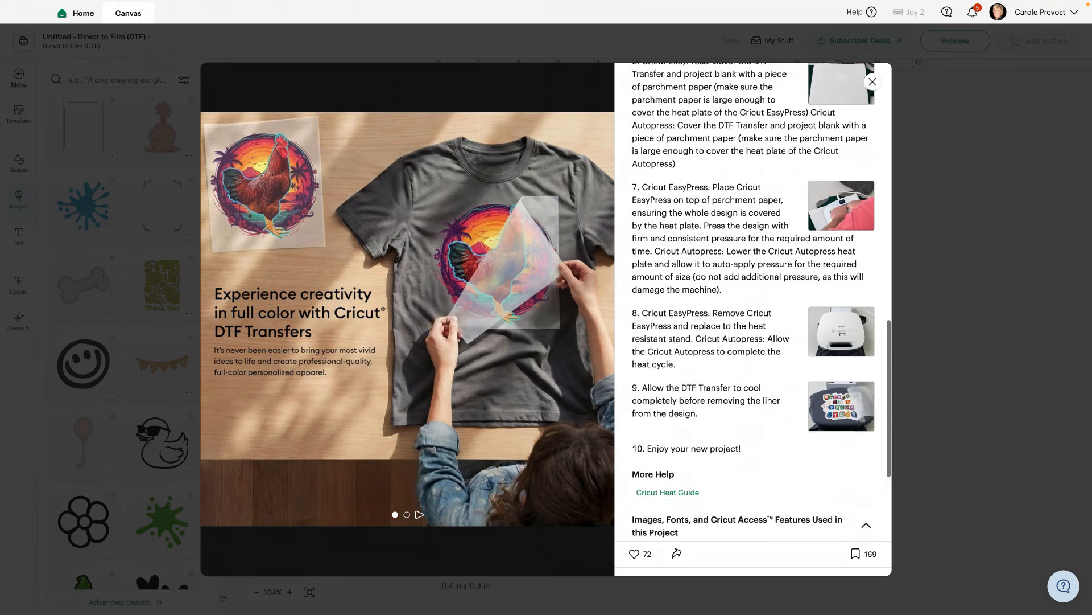
pyautogui.scroll(7, 753, 301)
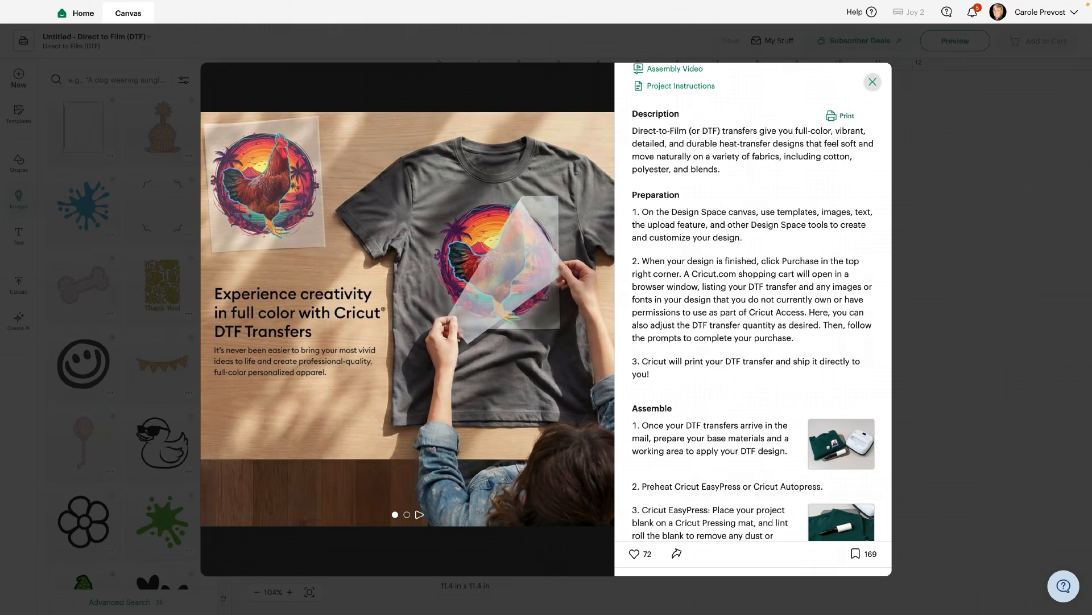
pyautogui.click(872, 82)
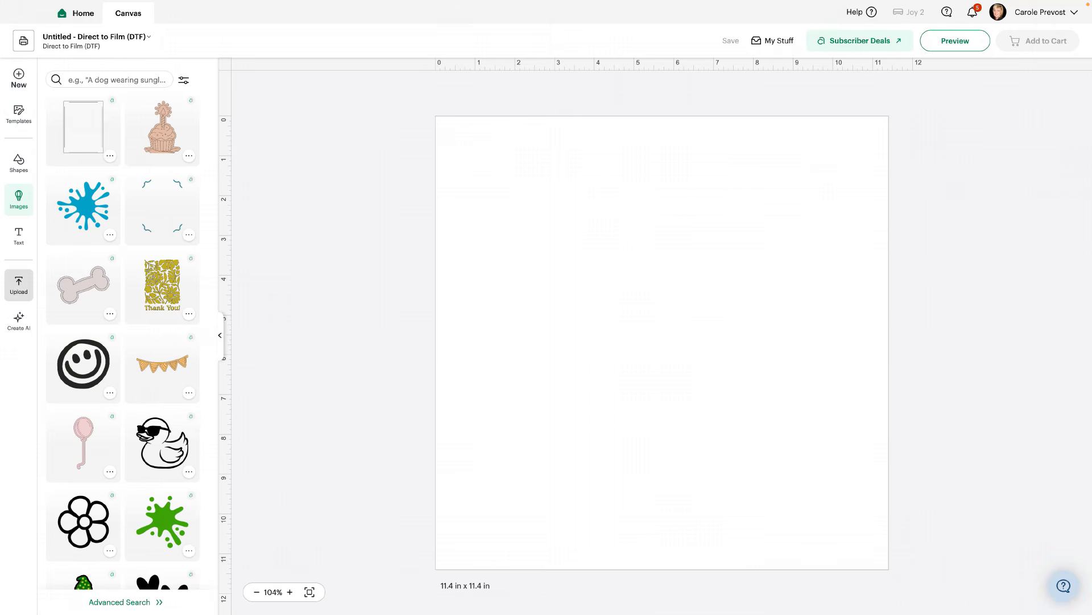
# Add the recent uploads Love Your Craft, blue bunny with basket, whiskered grey rabbit head and egg branch to the canvas.
pyautogui.click(19, 285)
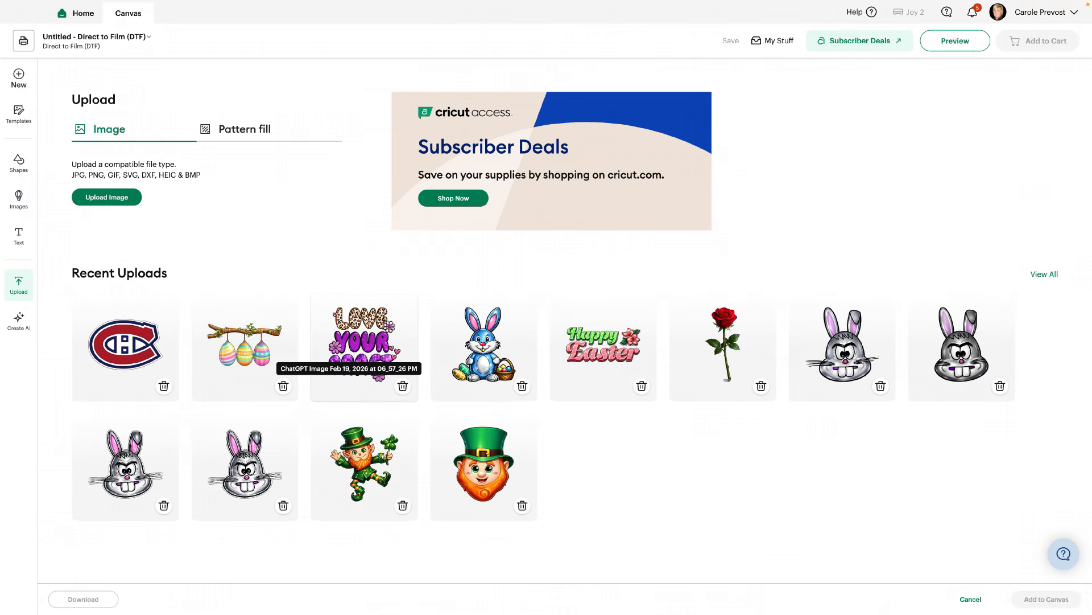
pyautogui.click(364, 347)
pyautogui.click(486, 336)
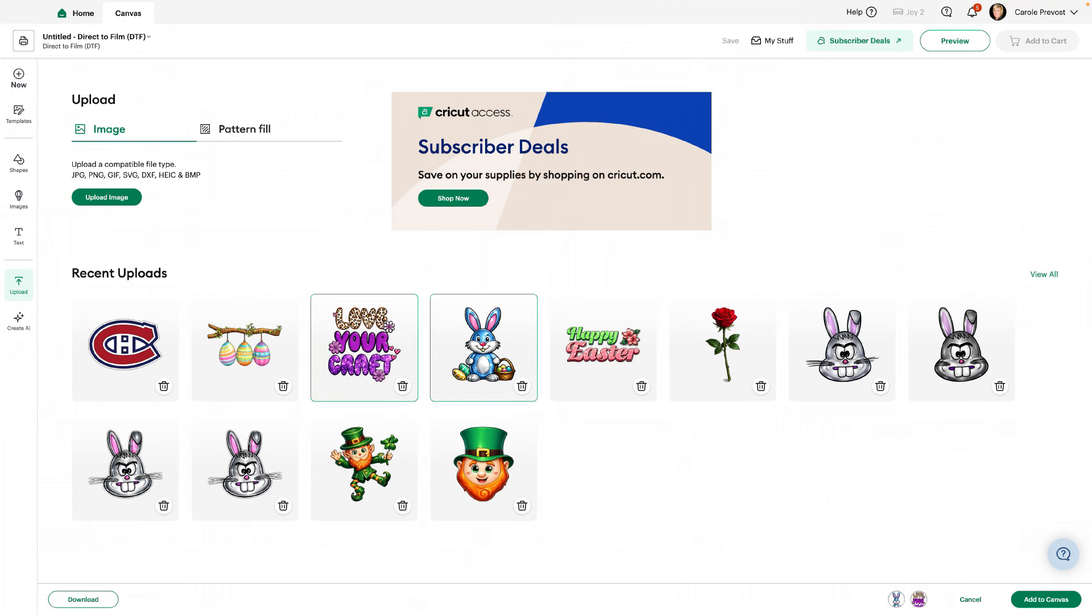
pyautogui.click(842, 350)
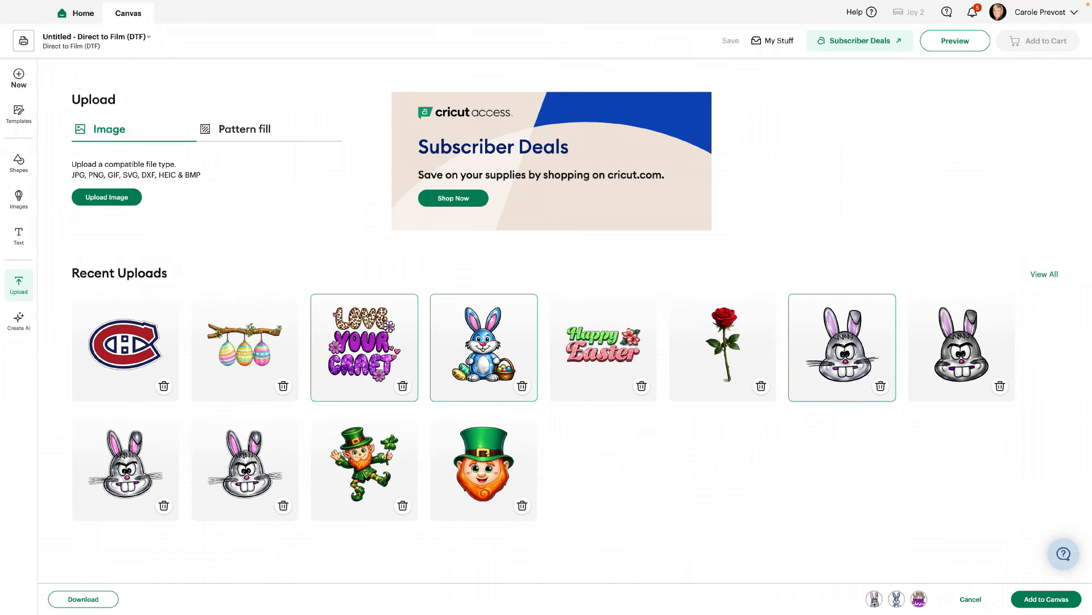
pyautogui.click(244, 347)
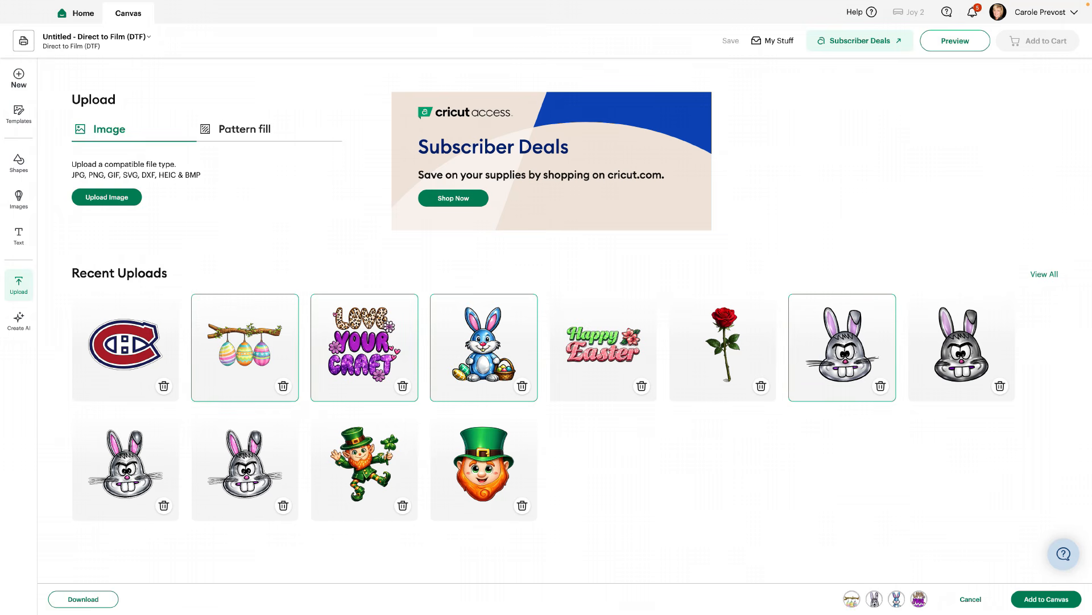
pyautogui.click(1046, 599)
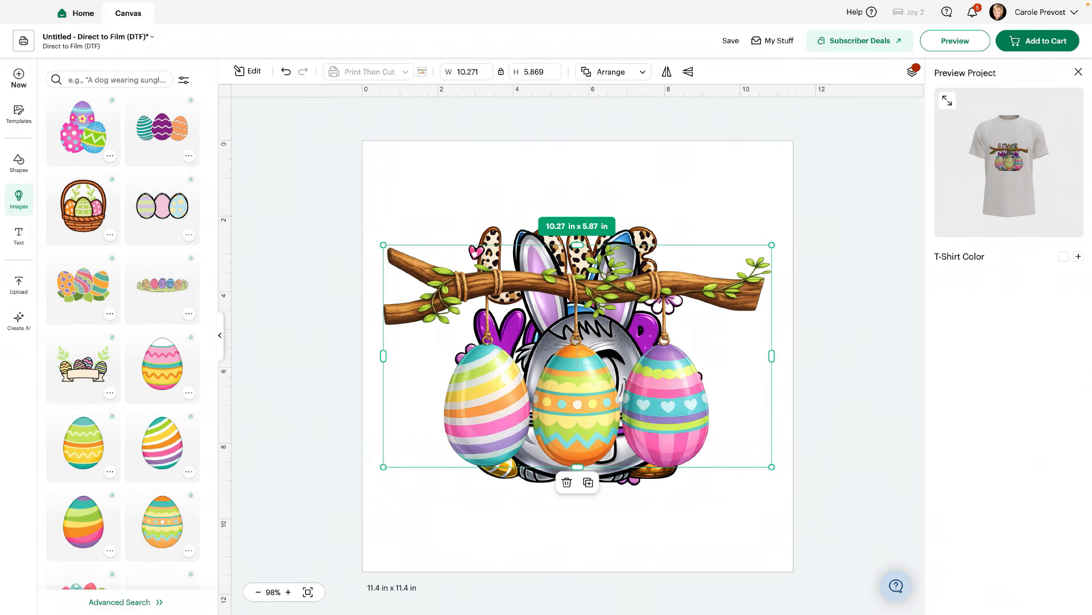
# Separate the stacked images by moving the egg branch to the lower left and the grey rabbit right of the transfer area.
pyautogui.moveTo(575, 398); pyautogui.dragTo(408, 573)
pyautogui.click(578, 354)
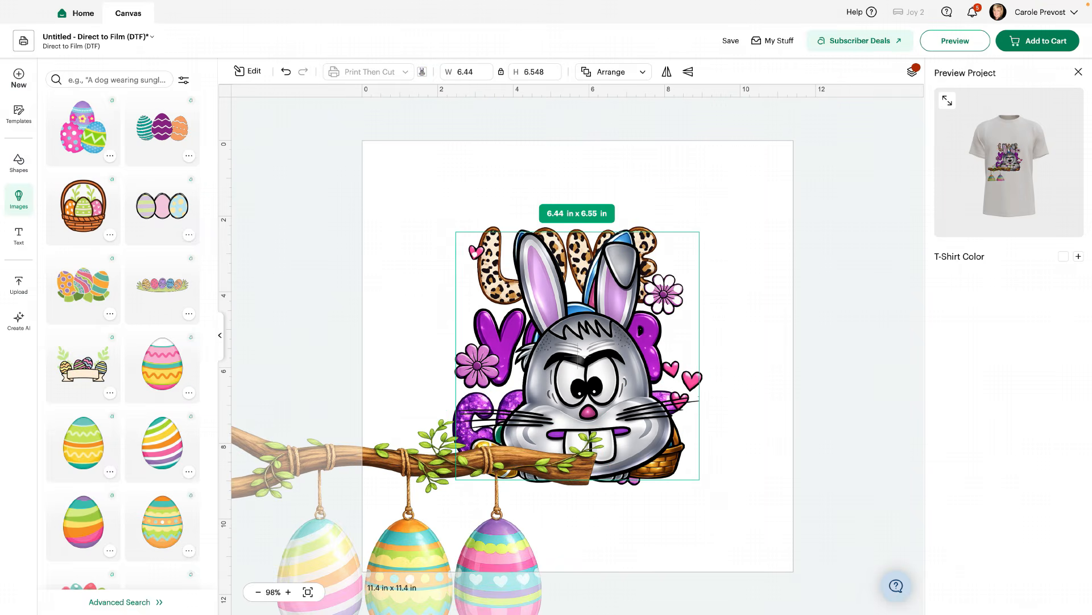
pyautogui.moveTo(578, 354); pyautogui.dragTo(791, 440)
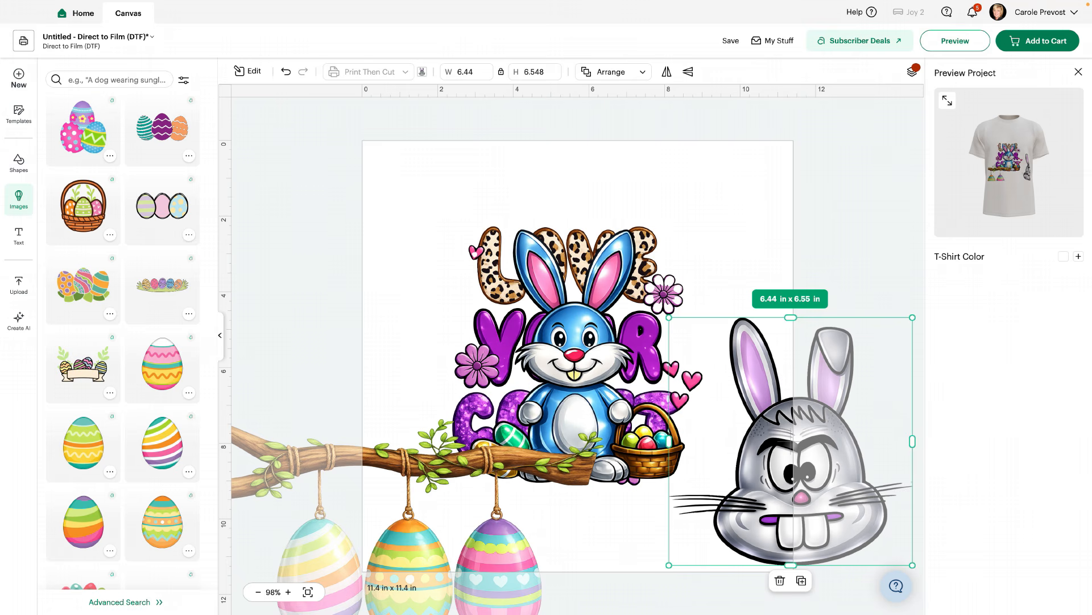
pyautogui.moveTo(913, 565); pyautogui.dragTo(913, 565)
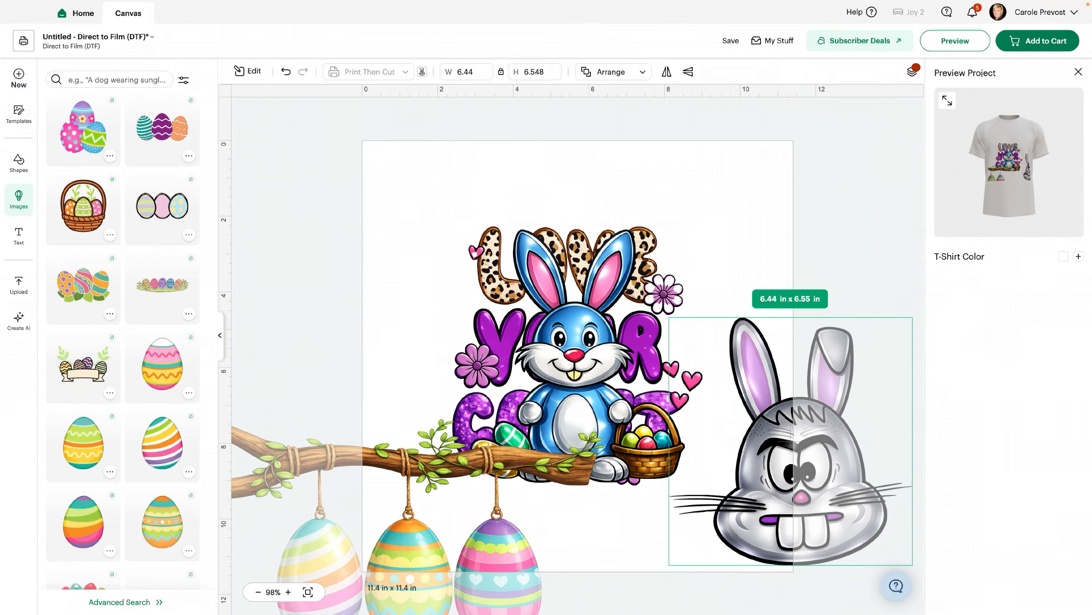
pyautogui.moveTo(791, 450); pyautogui.dragTo(910, 443)
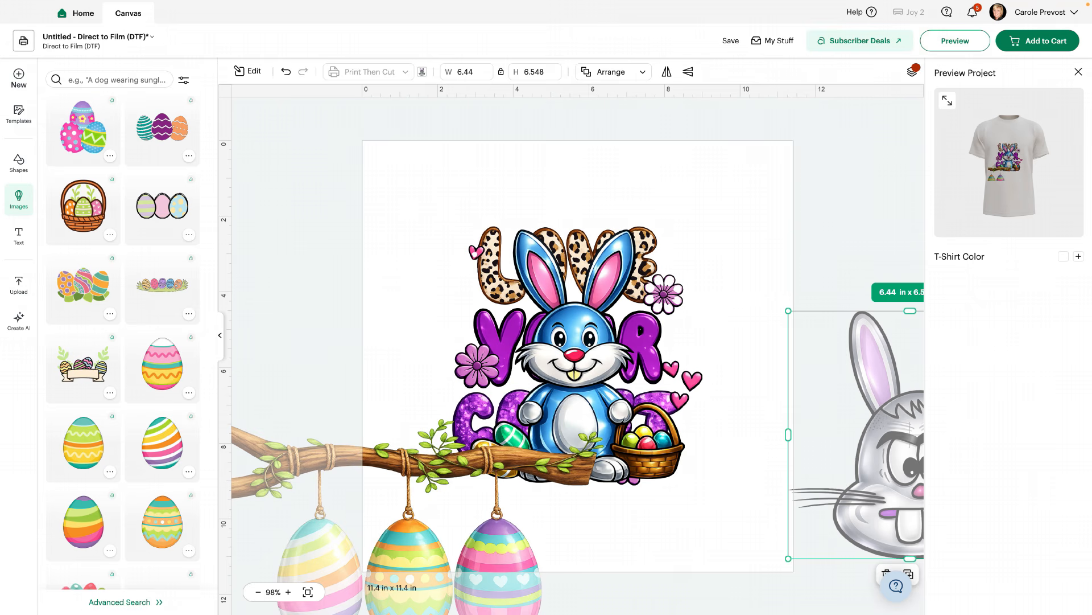
pyautogui.click(220, 336)
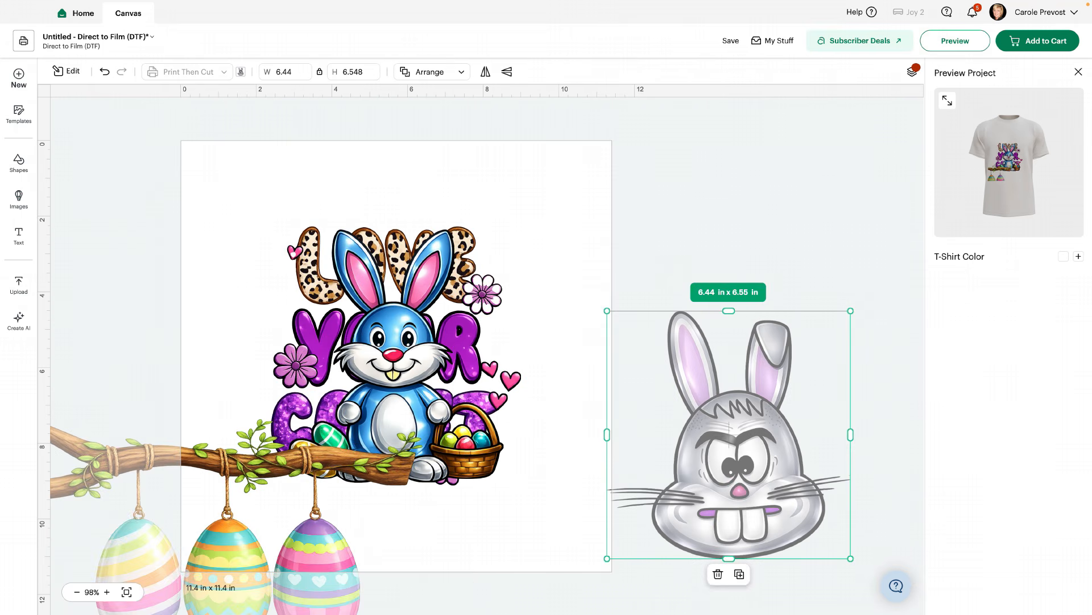
# Move the egg branch beyond the transfer area's left edge and the blue bunny over its lower-right edge.
pyautogui.moveTo(319, 455); pyautogui.dragTo(67, 438)
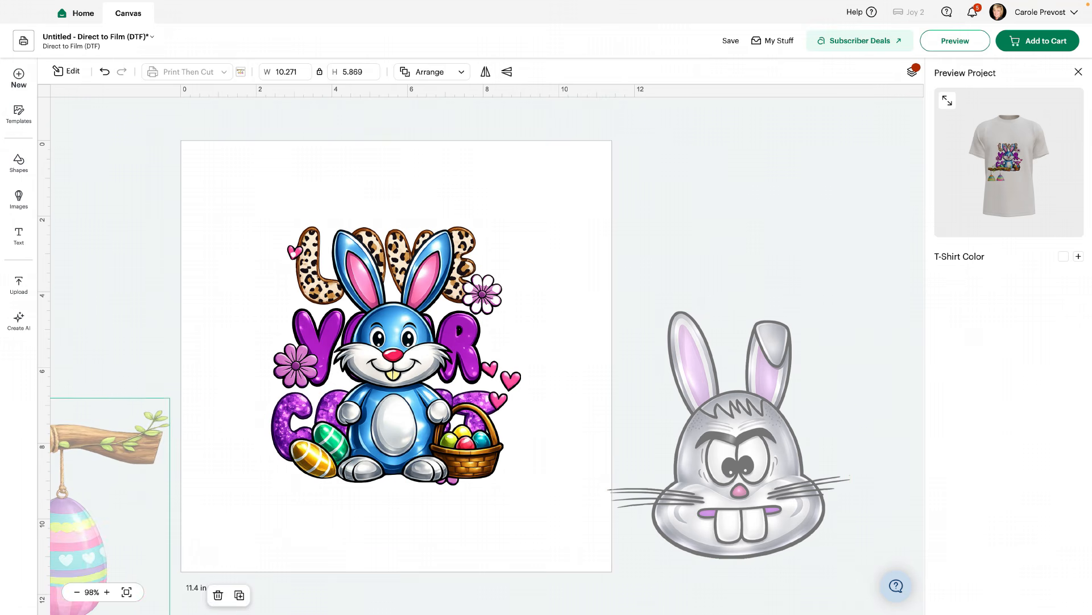
pyautogui.click(405, 355)
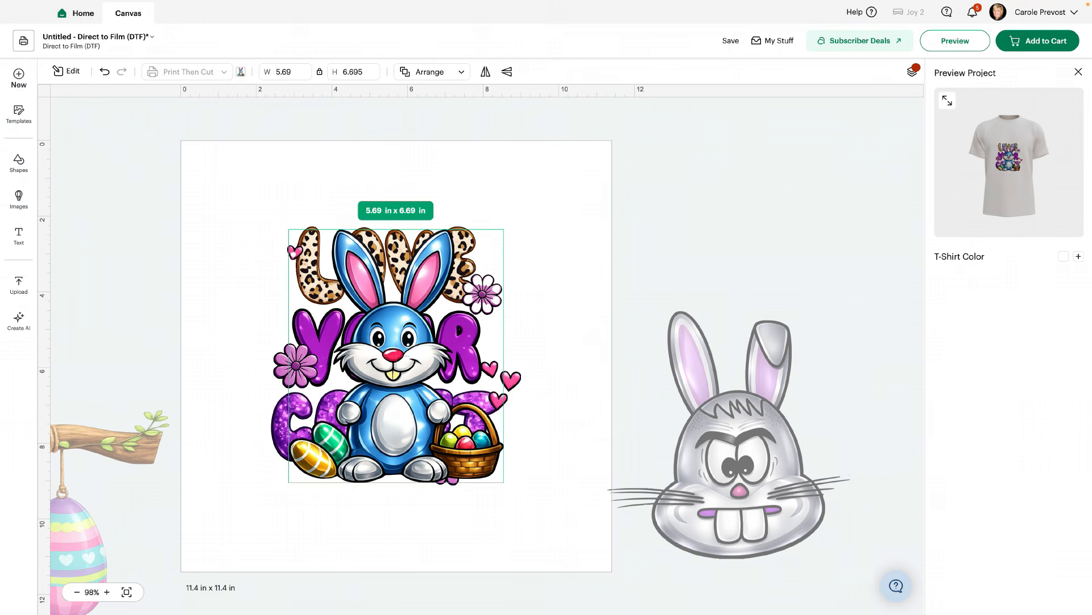
pyautogui.moveTo(405, 355); pyautogui.dragTo(699, 457)
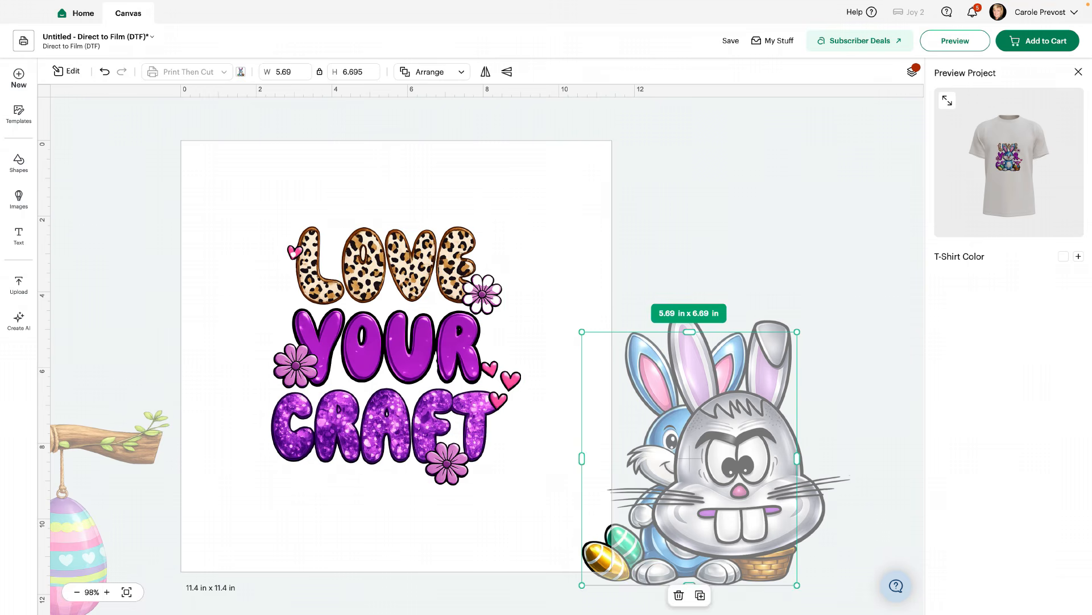
# Place the Love Your Craft design in the upper-left corner of the transfer area, just inside its edges.
pyautogui.moveTo(398, 358); pyautogui.dragTo(305, 269)
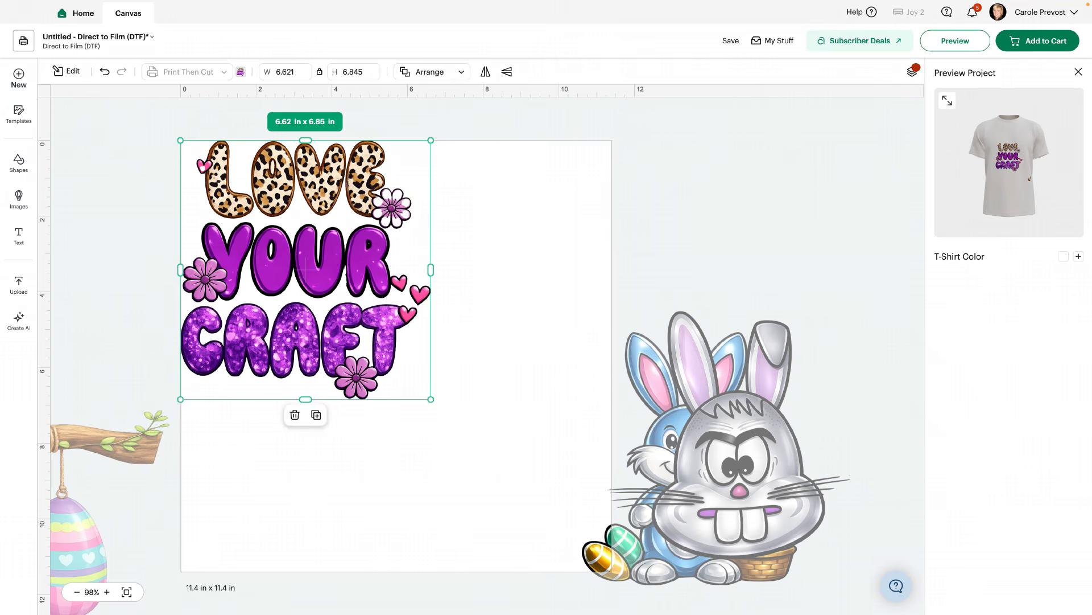
pyautogui.press('Escape')
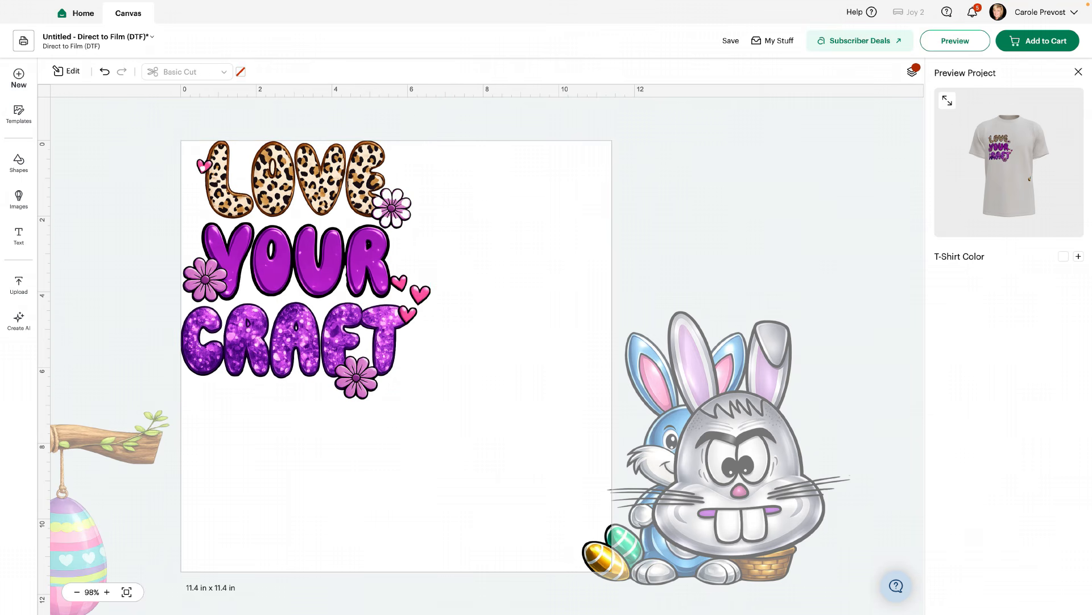
pyautogui.moveTo(305, 265); pyautogui.dragTo(308, 267)
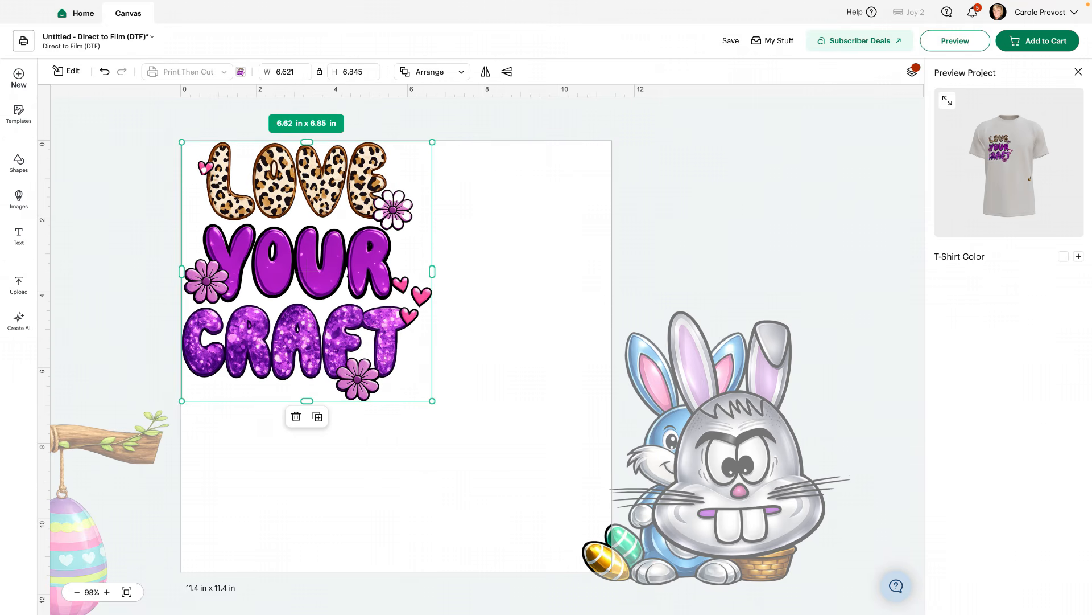
# Place the egg branch in the transfer area's lower-left corner and shrink it to about 7.81 x 4.46 in.
pyautogui.click(109, 441)
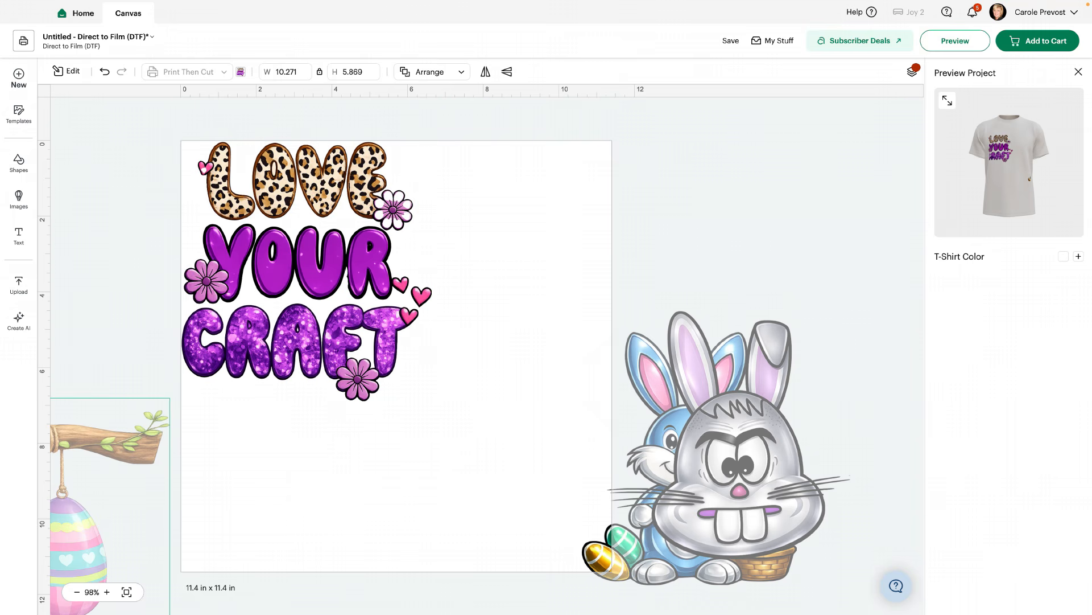
pyautogui.moveTo(108, 441); pyautogui.dragTo(529, 422)
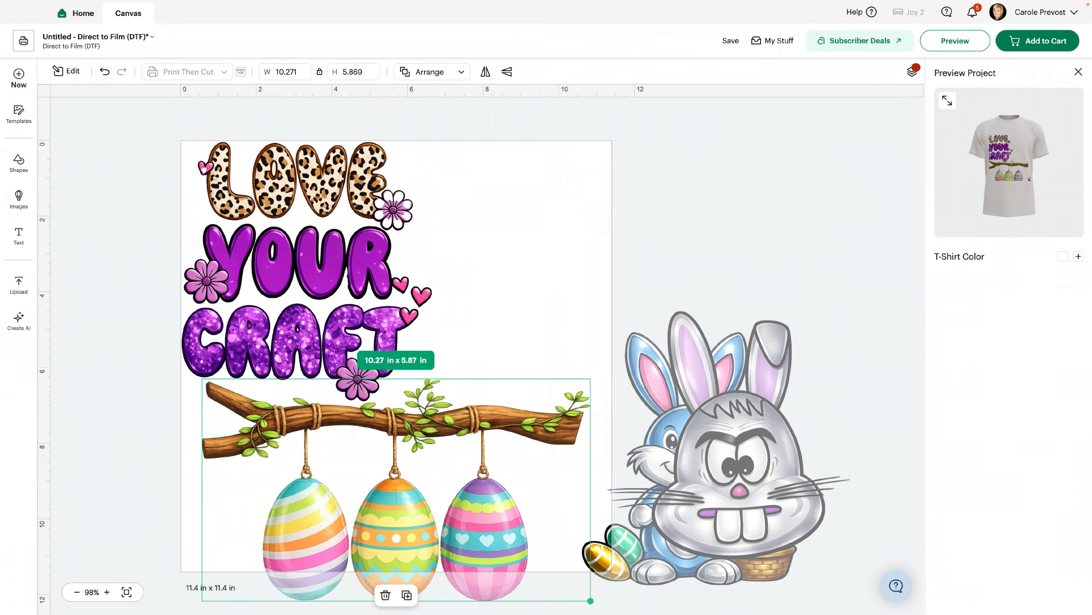
pyautogui.moveTo(590, 600); pyautogui.dragTo(512, 555)
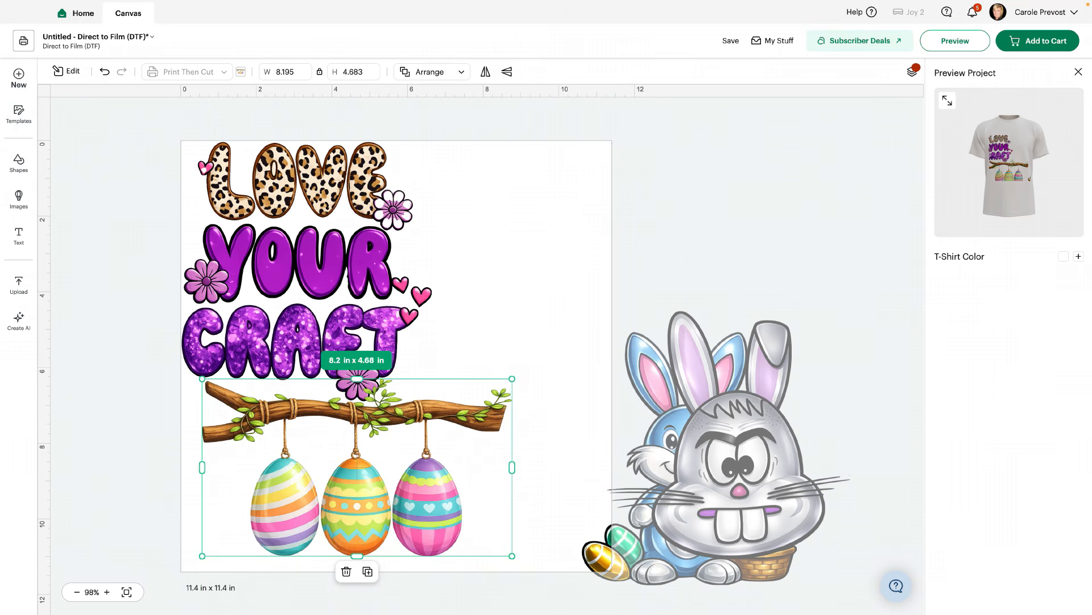
pyautogui.moveTo(410, 490); pyautogui.dragTo(389, 504)
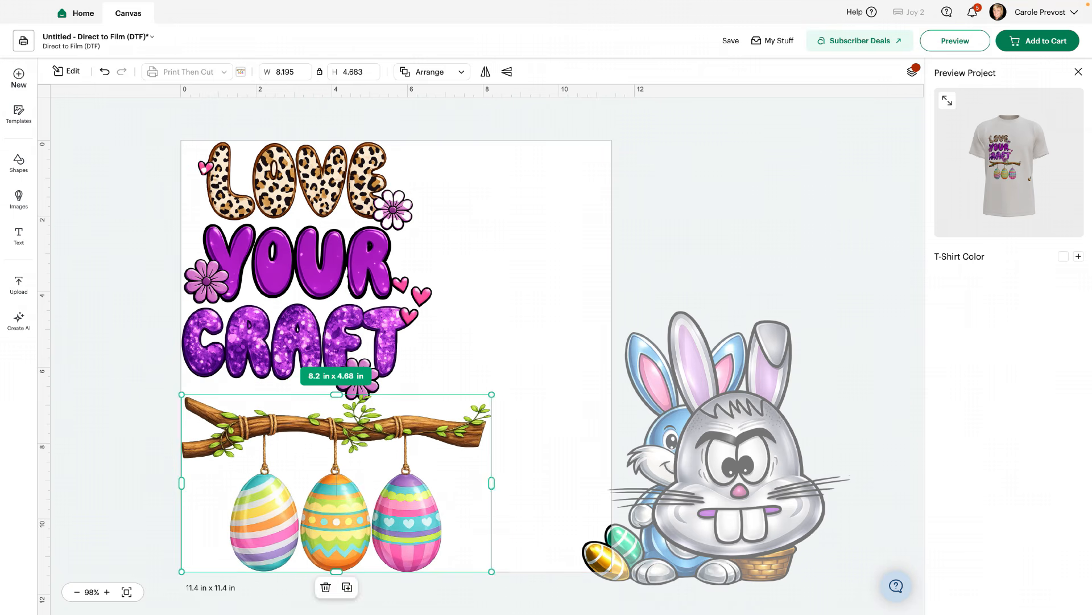
pyautogui.moveTo(492, 395); pyautogui.dragTo(477, 402)
# Move the grey rabbit farther right, and fit the blue bunny into the transfer area's upper-right corner at about 5.25 x 6.18 in.
pyautogui.click(730, 428)
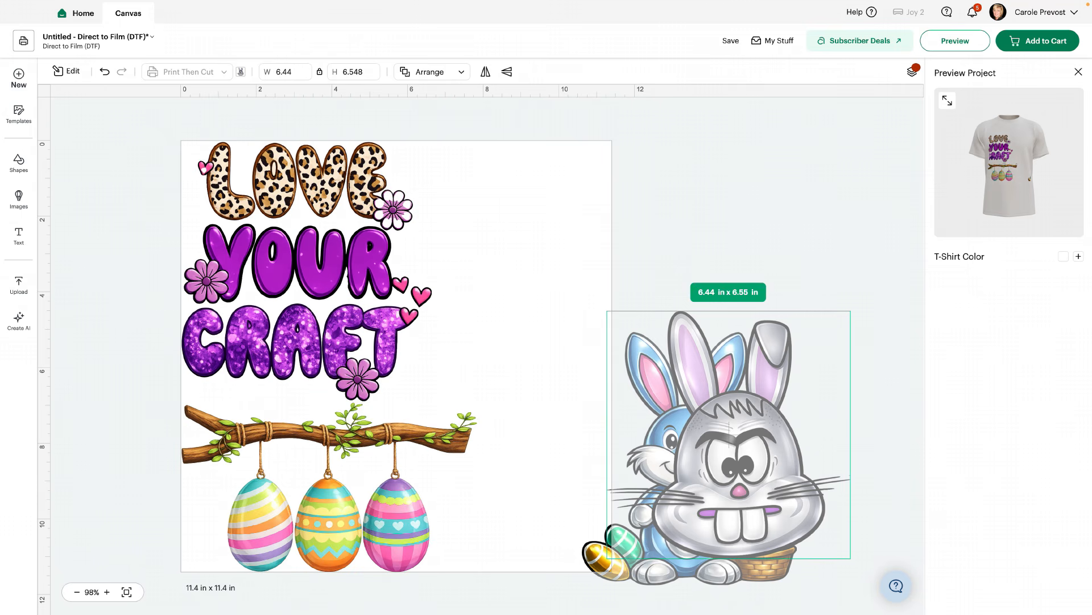
pyautogui.moveTo(729, 427); pyautogui.dragTo(884, 424)
pyautogui.click(688, 455)
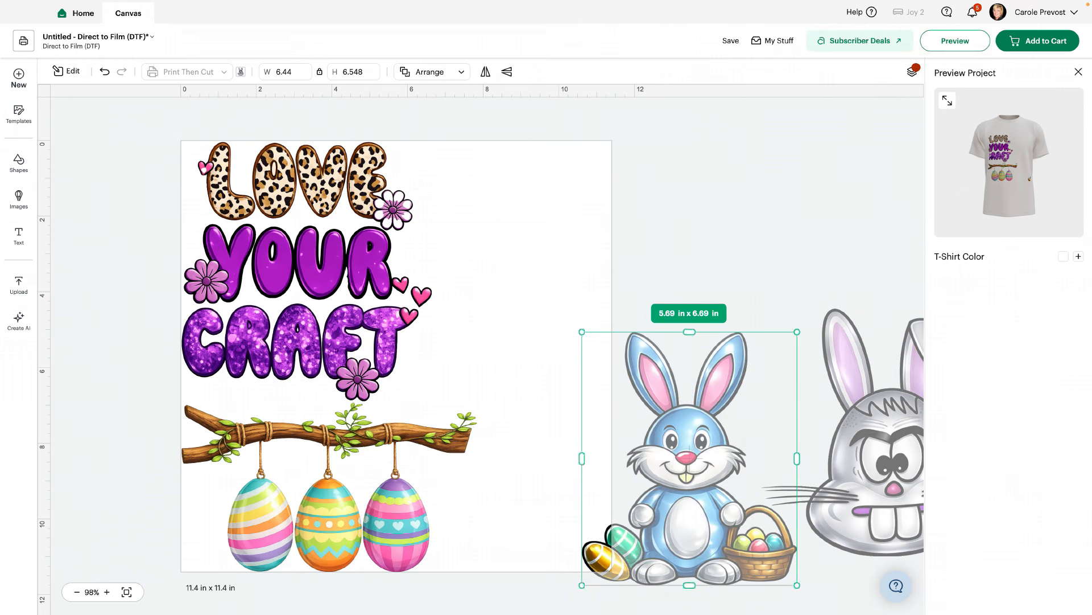
pyautogui.moveTo(689, 456); pyautogui.dragTo(504, 274)
pyautogui.moveTo(612, 149); pyautogui.dragTo(596, 169)
pyautogui.moveTo(496, 285); pyautogui.dragTo(511, 262)
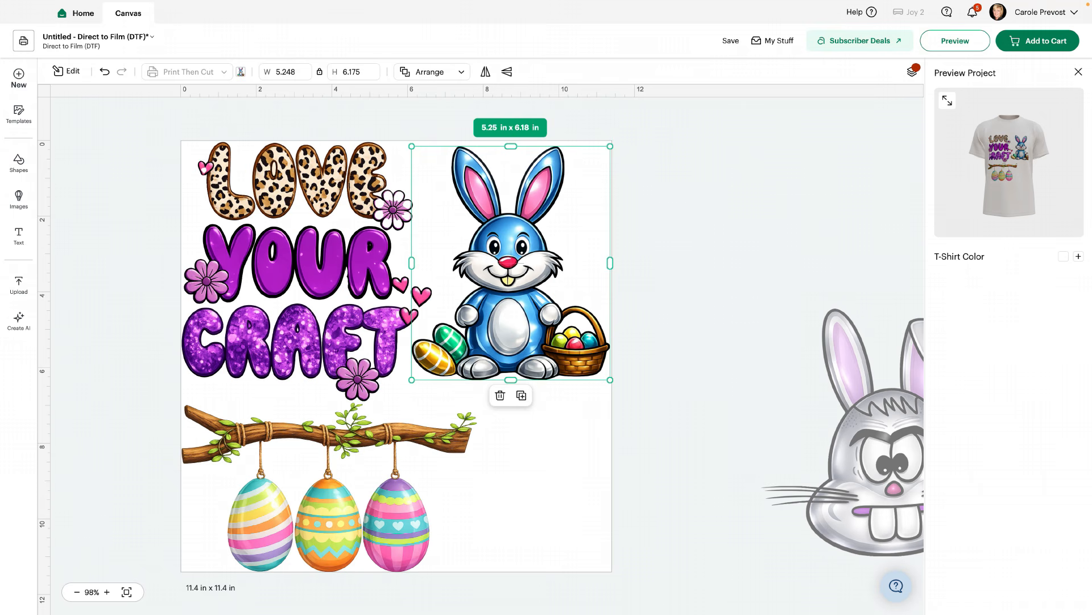
# Shrink the egg branch to about 7.68 x 4.39 in, and fit the grey rabbit into the transfer area's lower-right corner at about 4.45 x 4.52 in.
pyautogui.click(329, 486)
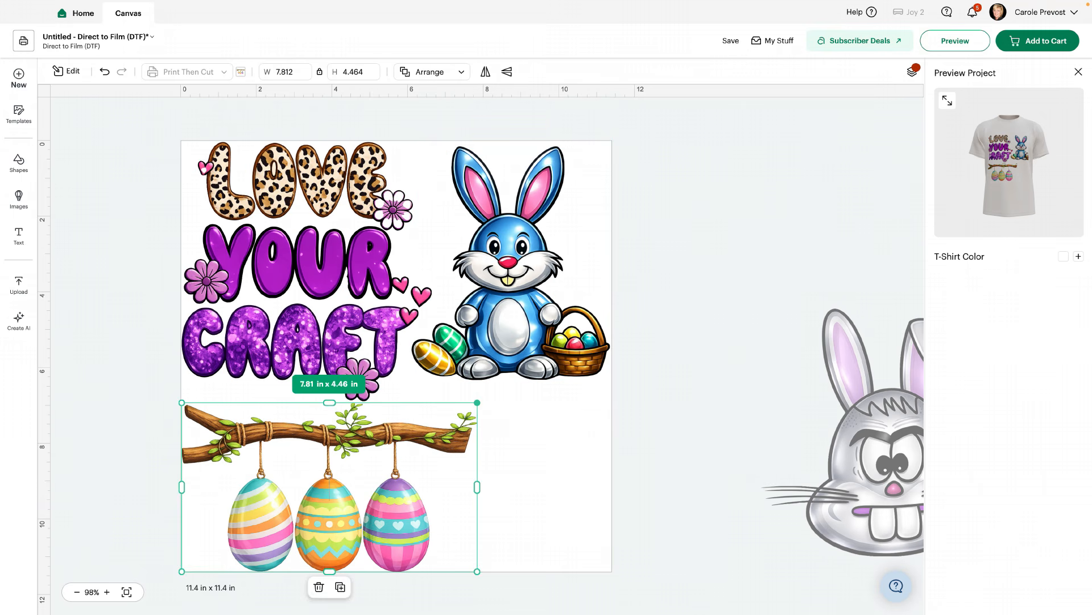
pyautogui.moveTo(477, 402); pyautogui.dragTo(472, 405)
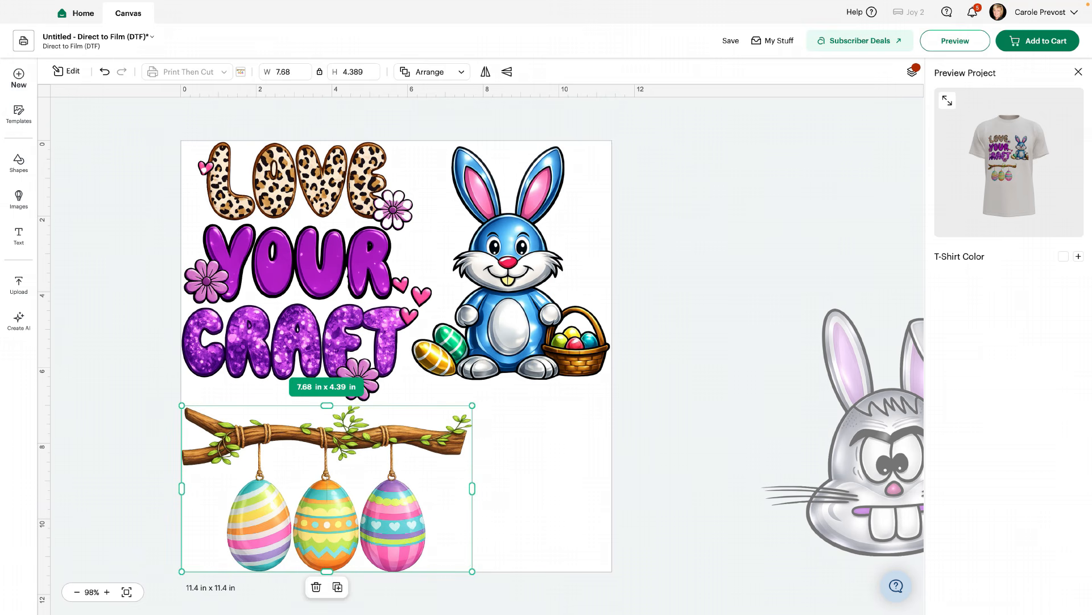
pyautogui.click(865, 444)
pyautogui.moveTo(865, 444); pyautogui.dragTo(588, 441)
pyautogui.moveTo(728, 306); pyautogui.dragTo(653, 383)
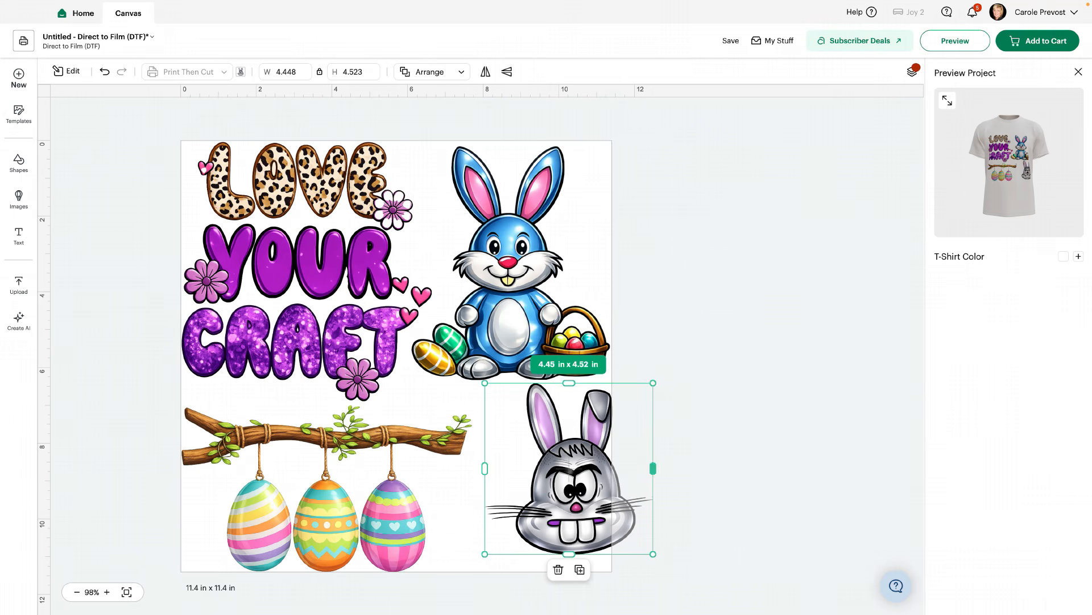
pyautogui.moveTo(569, 469); pyautogui.dragTo(527, 484)
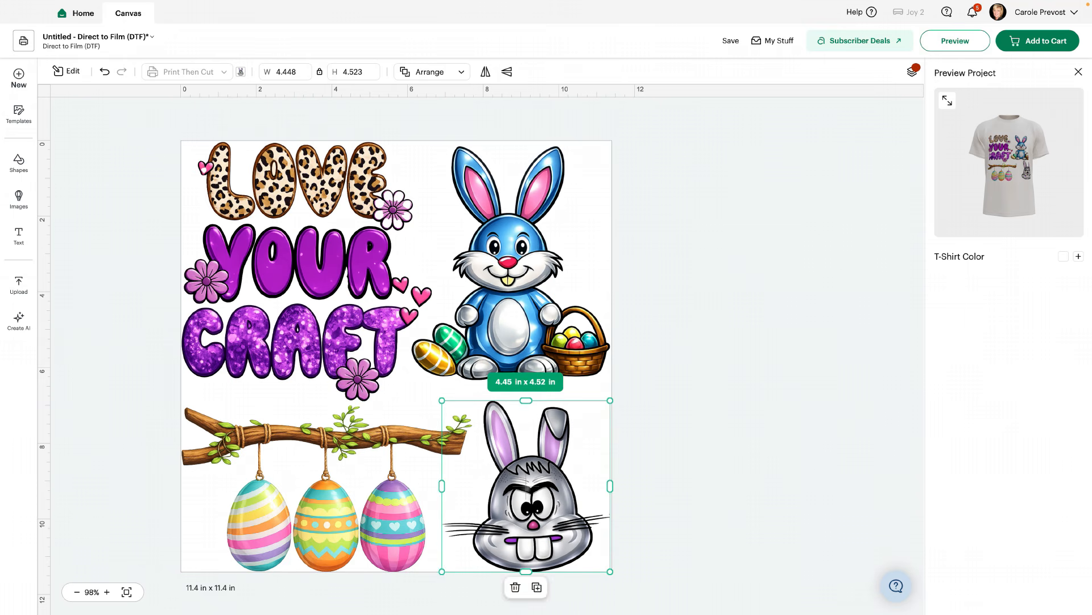
pyautogui.press('Escape')
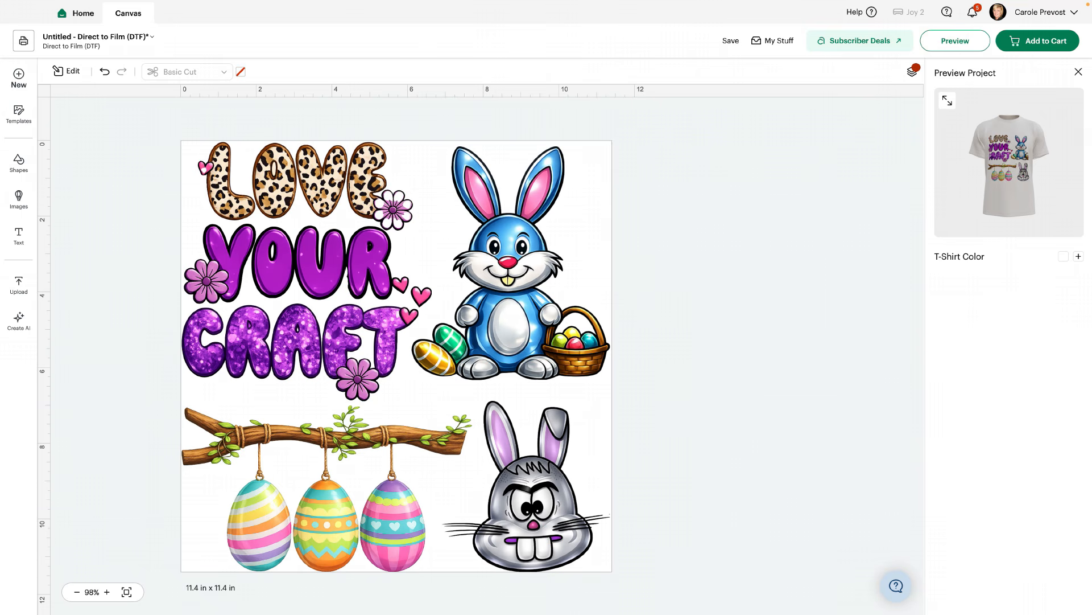
# Raise the bottom edges of the egg branch and grey rabbit slightly inside the transfer area, making the rabbit about 4.48 in high.
pyautogui.click(327, 489)
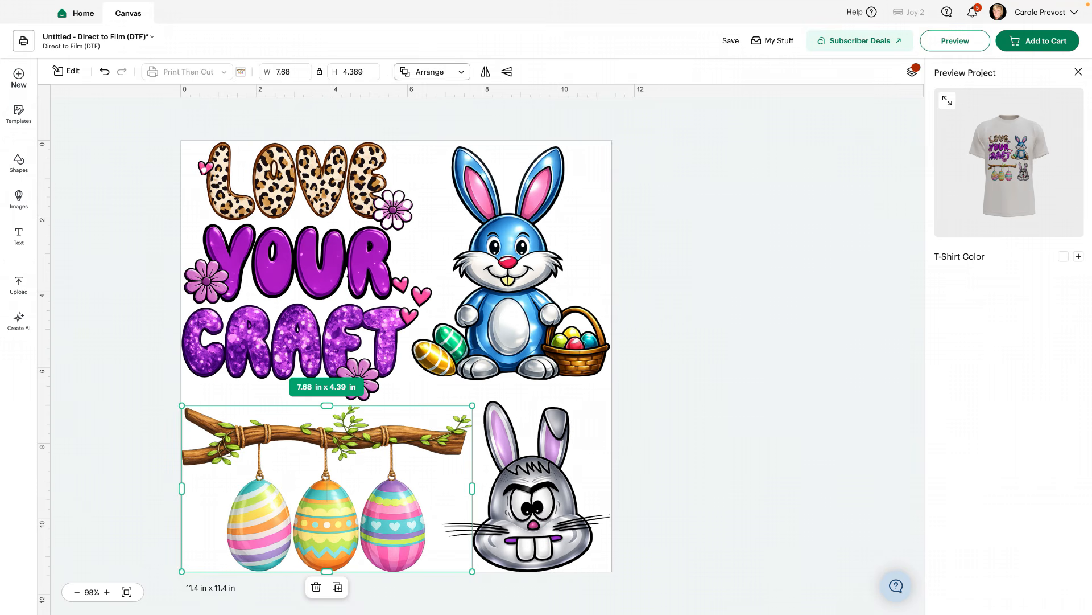
pyautogui.moveTo(327, 570); pyautogui.dragTo(327, 569)
pyautogui.click(526, 560)
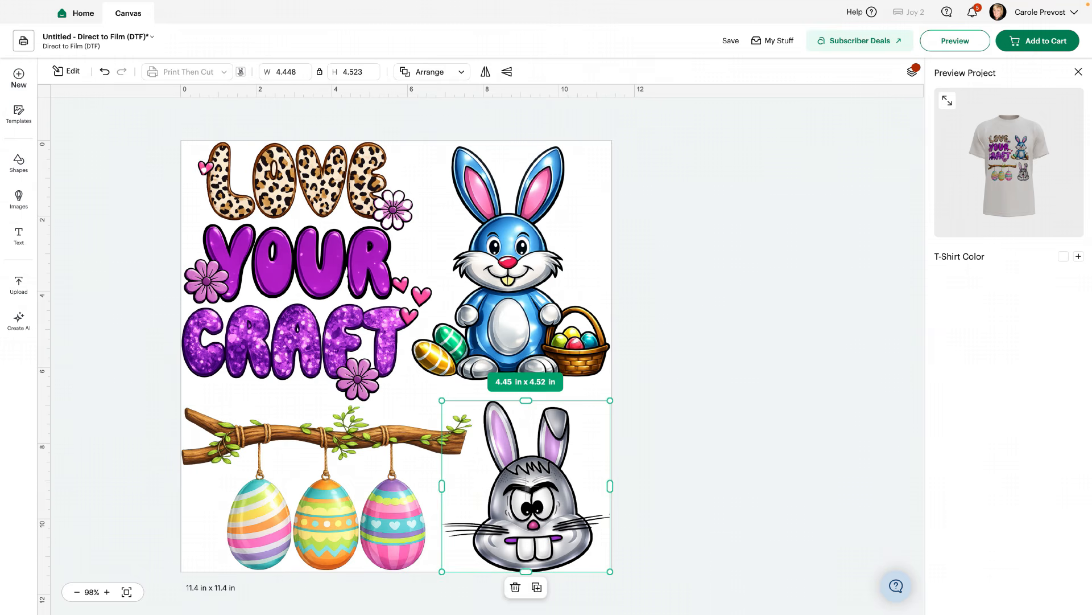
pyautogui.moveTo(525, 570); pyautogui.dragTo(526, 569)
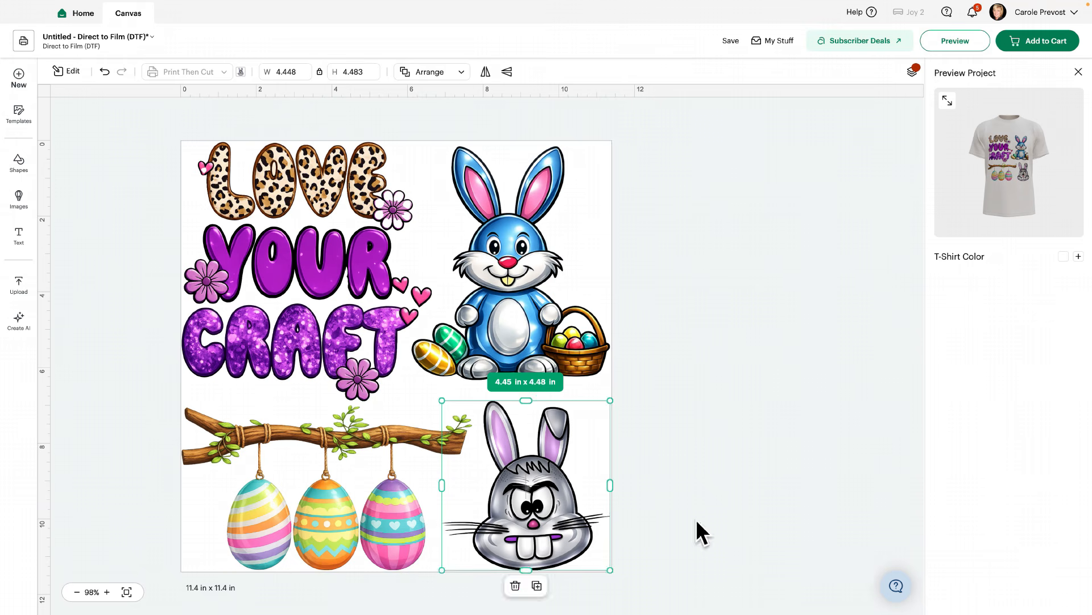
pyautogui.click(699, 531)
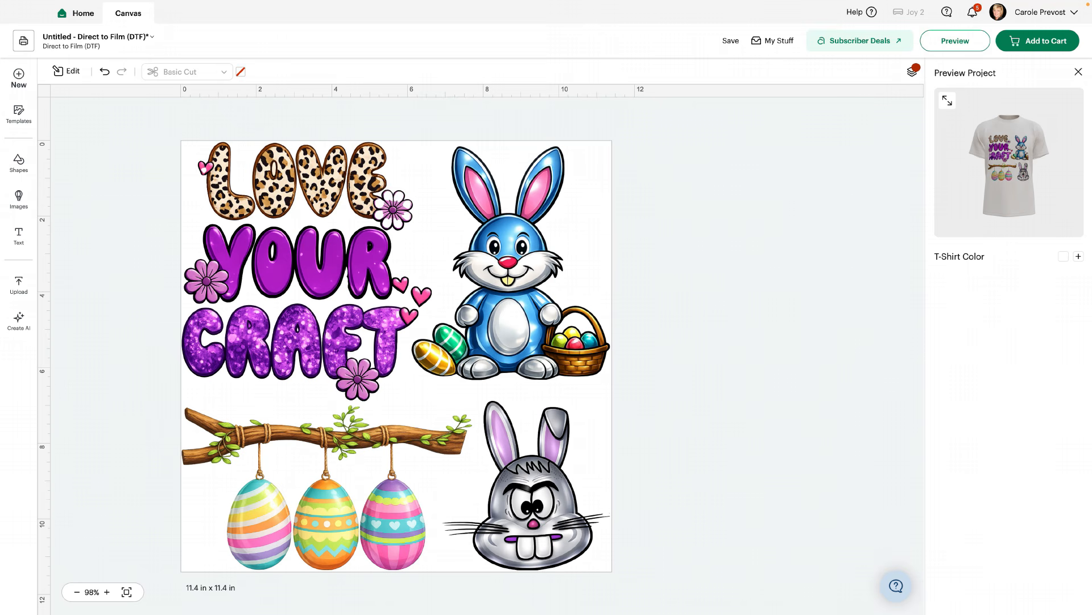
# Add the transfer to the cart, confirming the image rights and accepting the low resolution, without saving the project.
pyautogui.click(1038, 40)
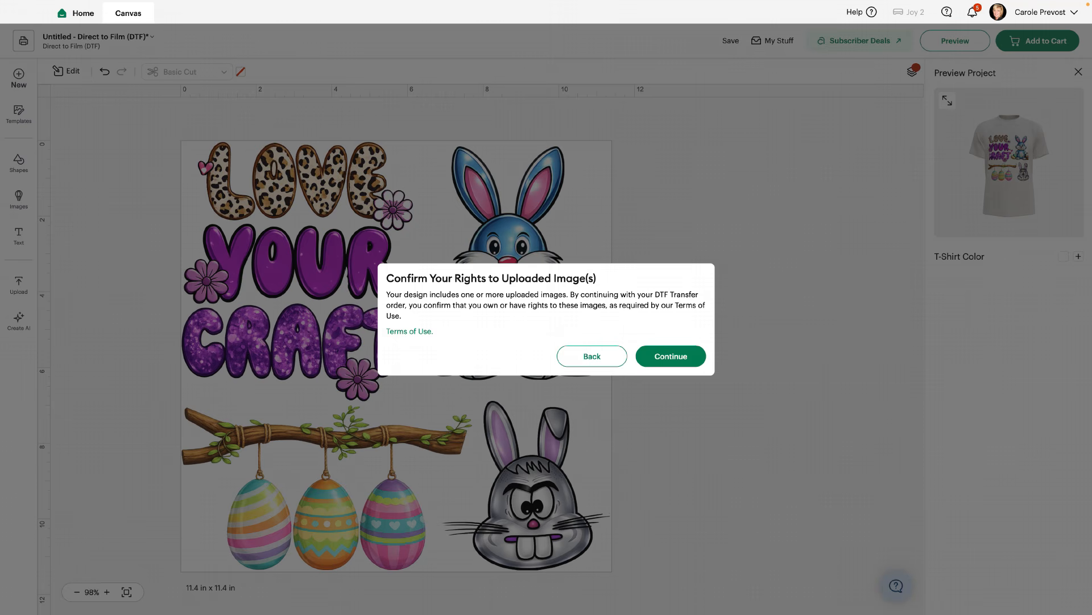
pyautogui.click(671, 356)
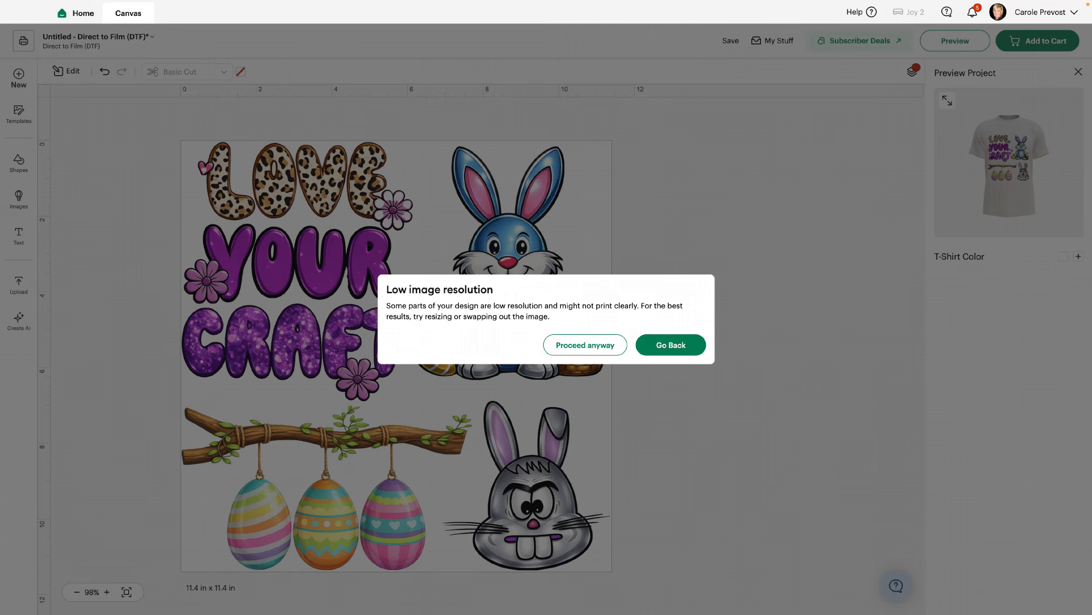
pyautogui.click(585, 345)
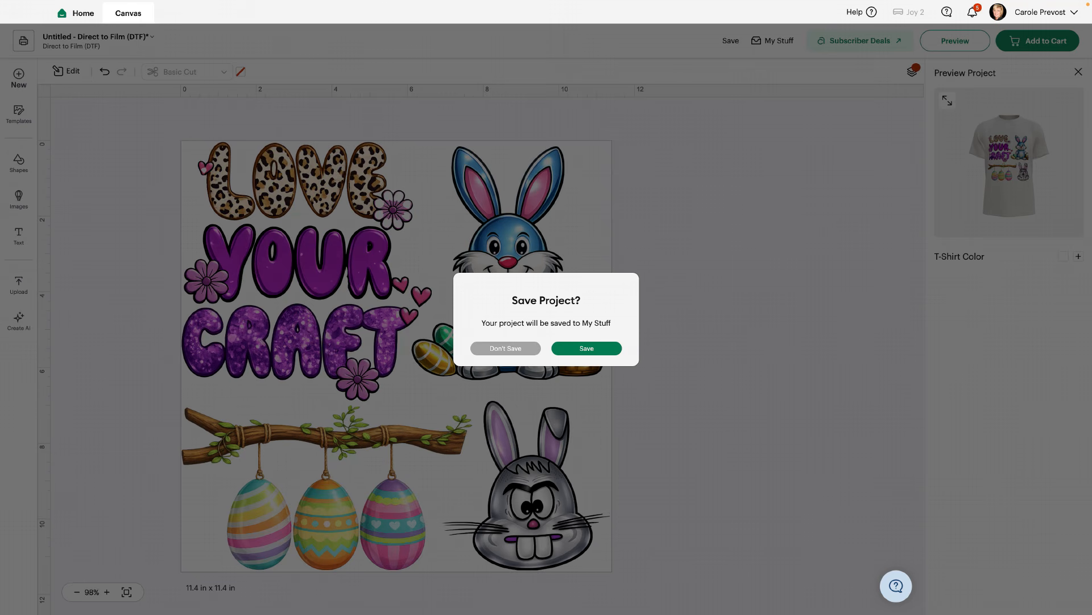
pyautogui.click(505, 347)
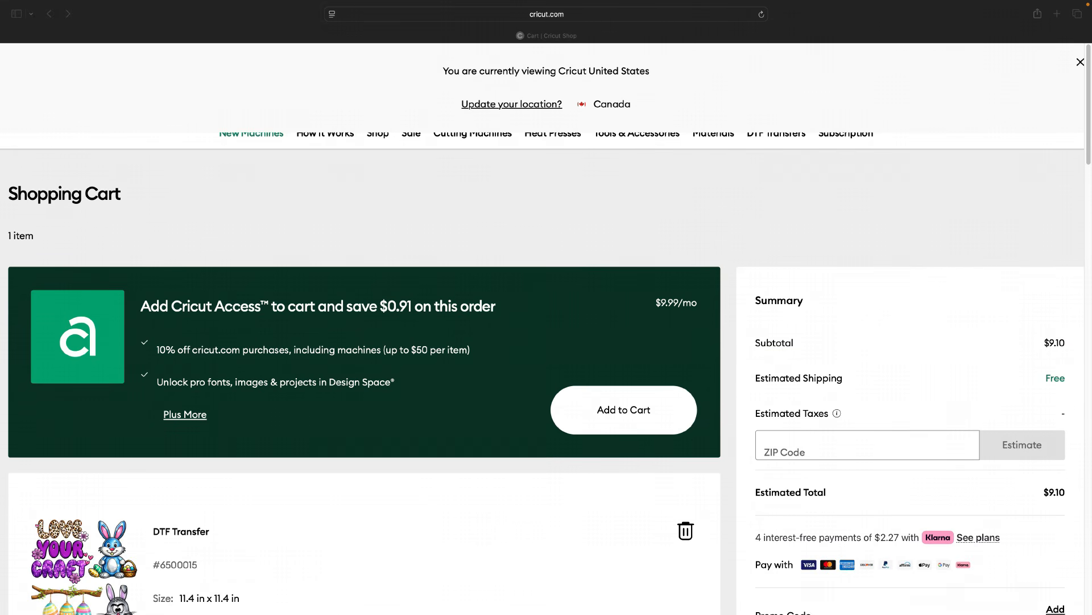
# Apply the promo code CAROLESDTF to the Cricut shopping cart in the browser and review the order summary.
pyautogui.scroll(-5, 546, 341)
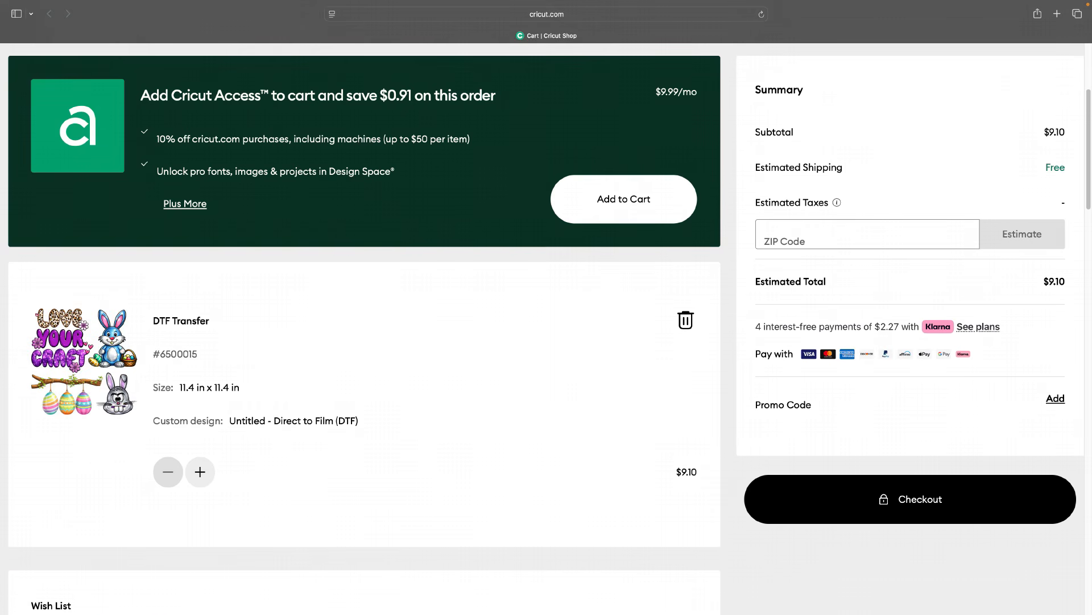
pyautogui.click(1056, 399)
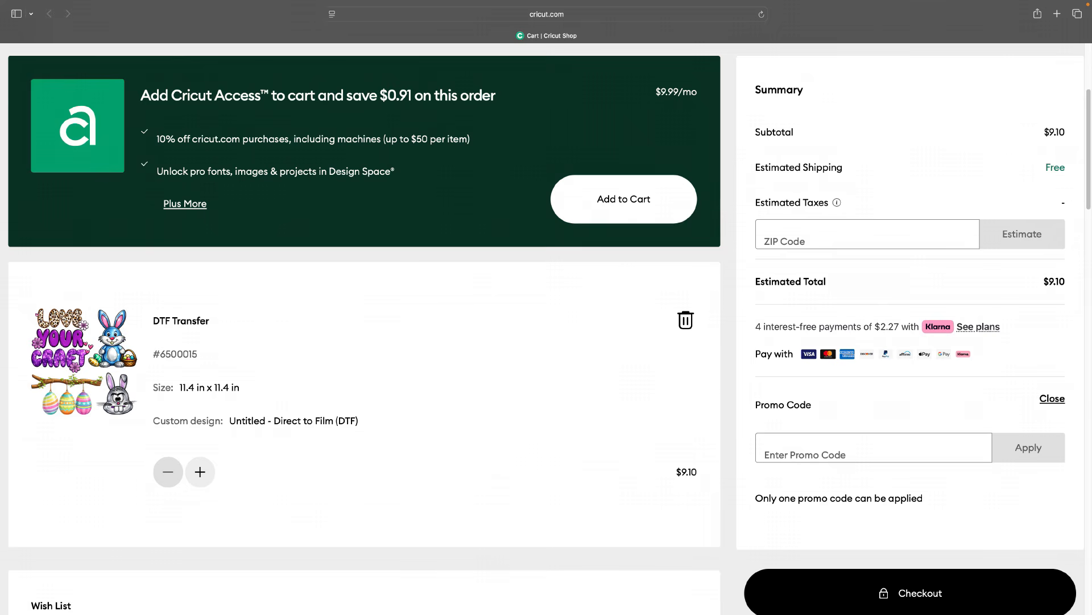
pyautogui.click(874, 448)
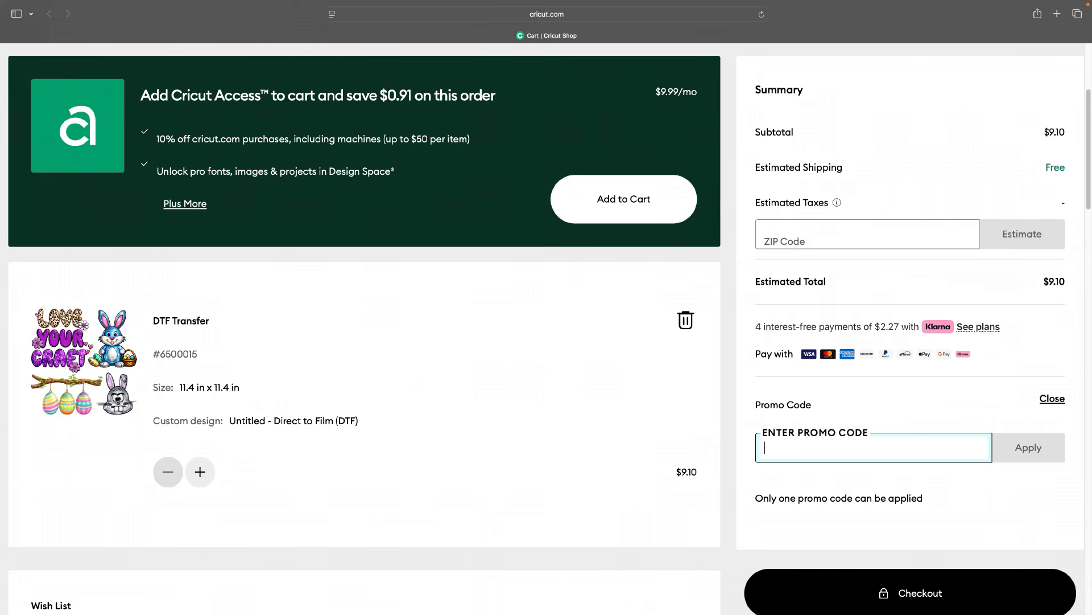
pyautogui.write('CAROLES')
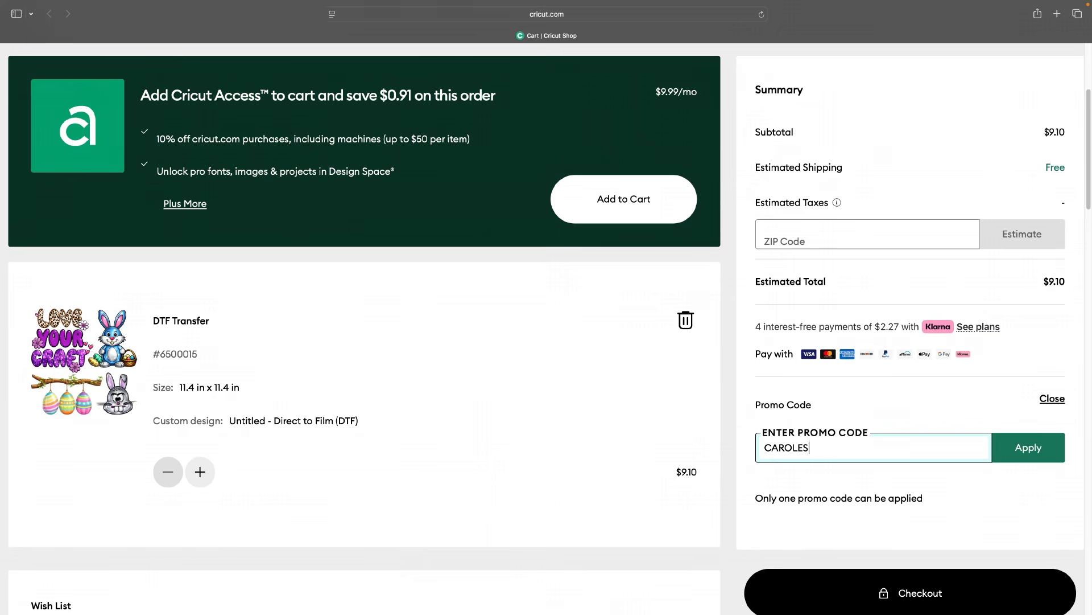
pyautogui.write('DTF')
pyautogui.press('Return')
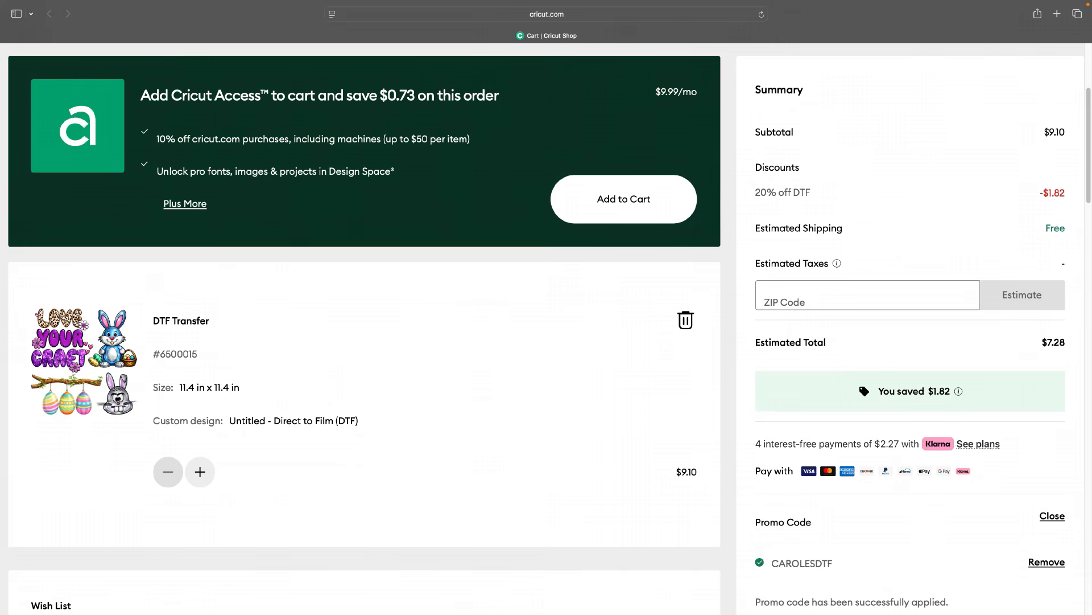
pyautogui.scroll(-5, 546, 318)
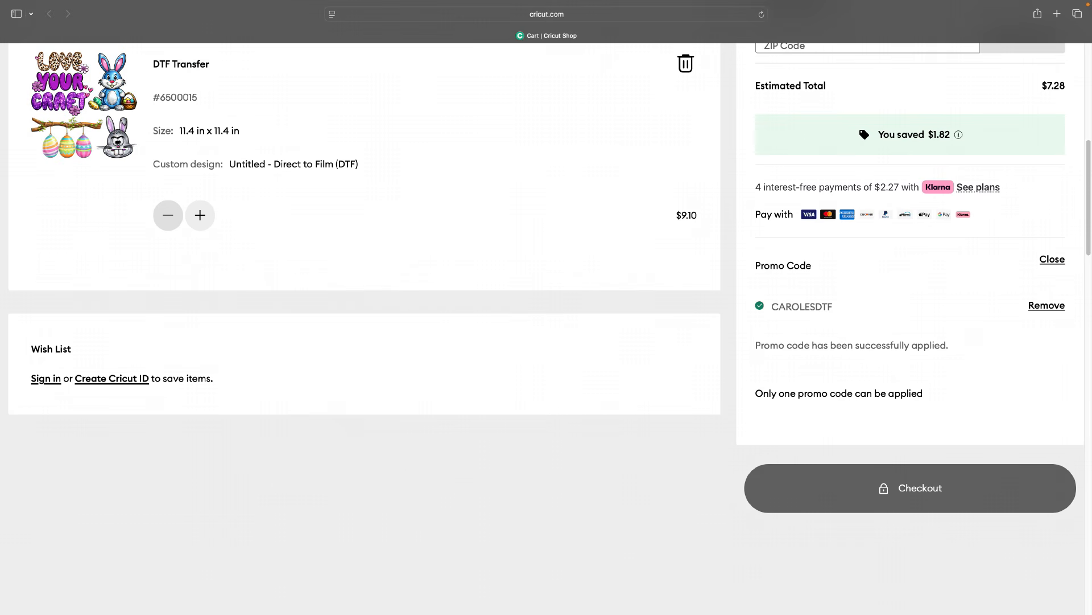
pyautogui.scroll(6, 546, 328)
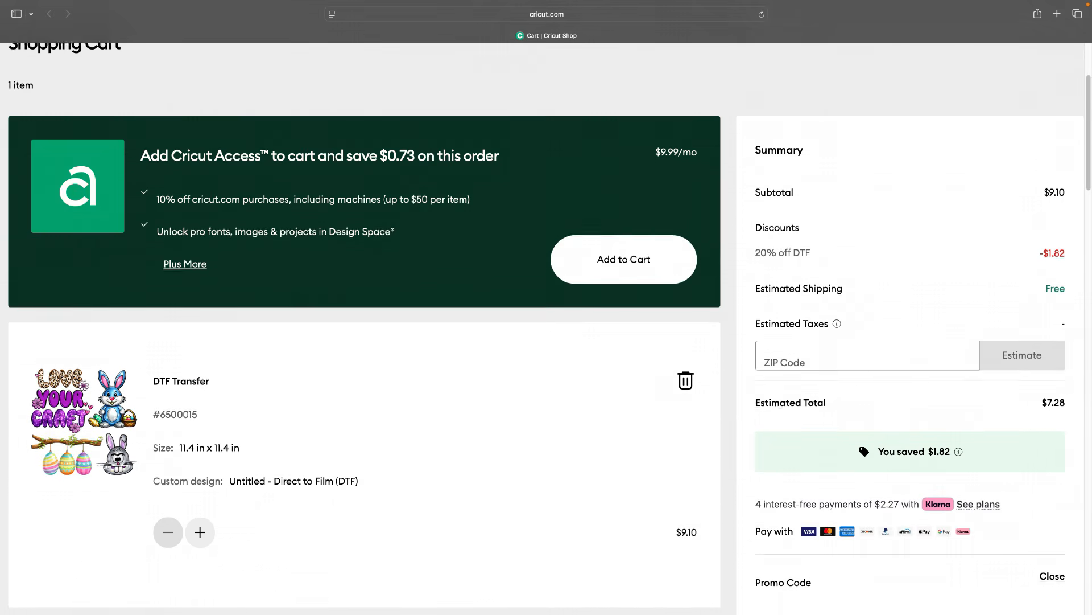